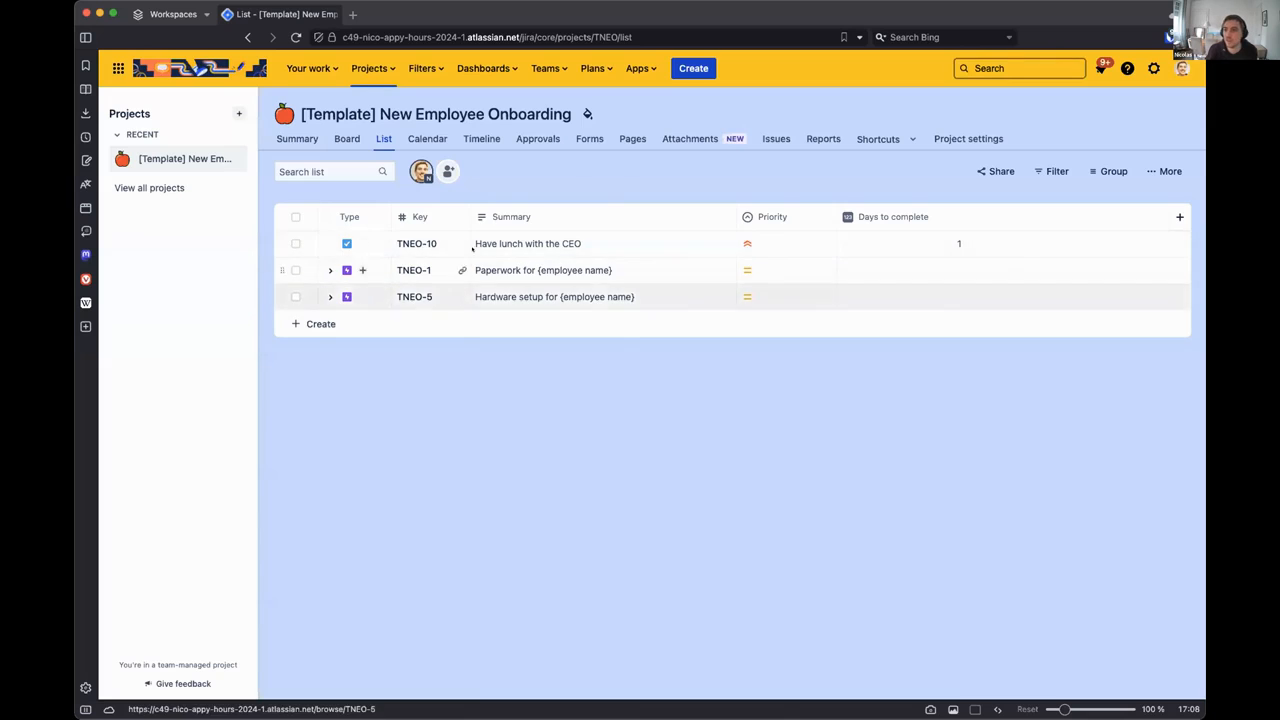
Step: Expand the paperwork and hardware setup epics and examine the template's tasks, {employee name} placeholders and days to complete
{"action": "left_click", "coordinate": [328, 270]}
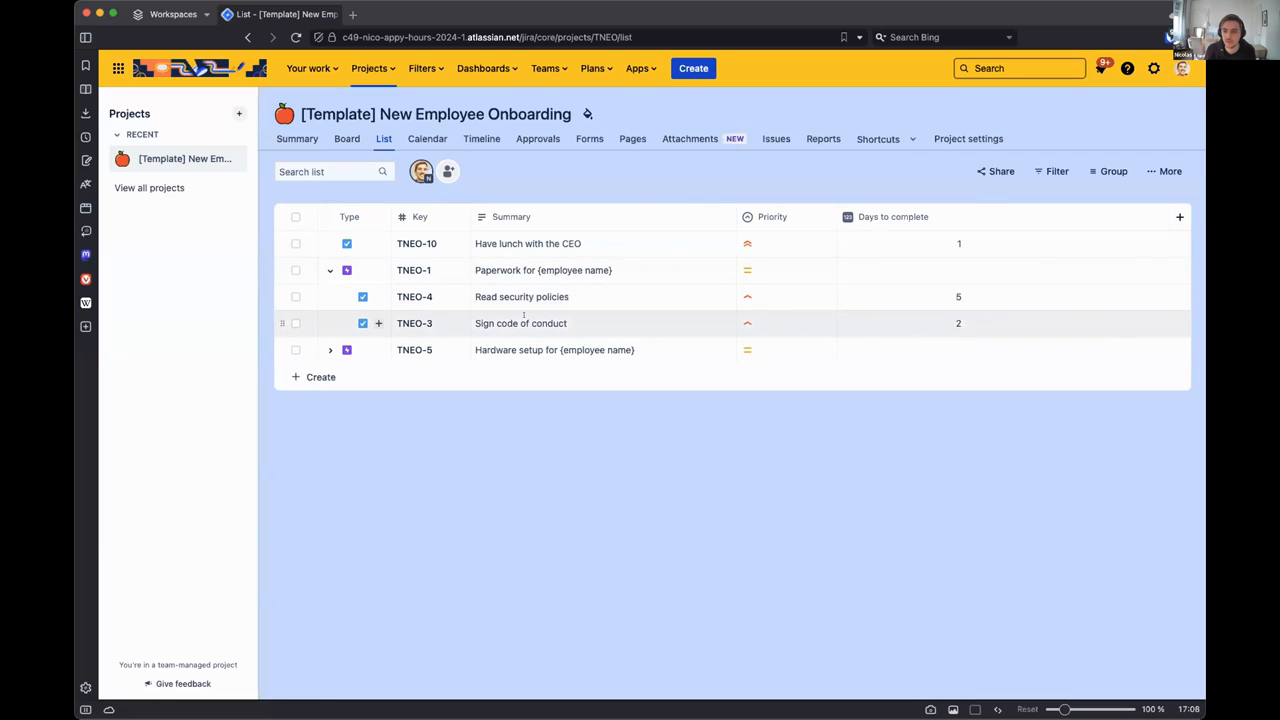
{"action": "left_click", "coordinate": [533, 263]}
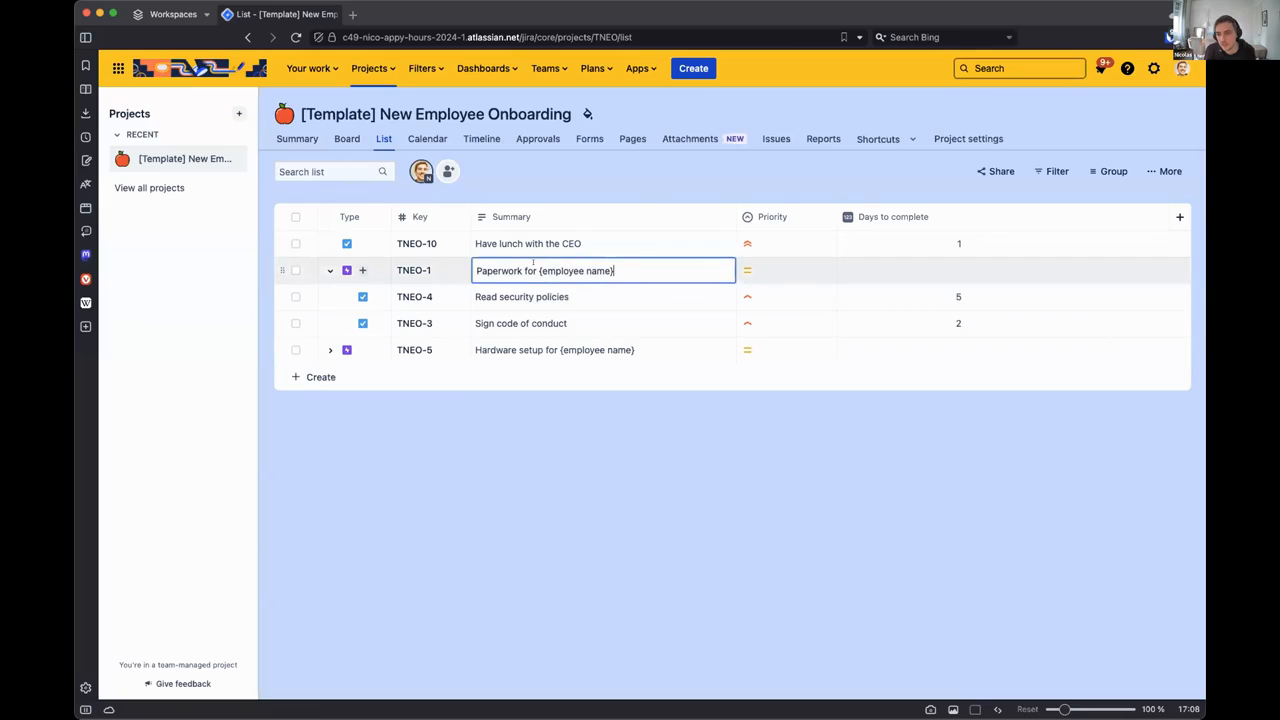
{"action": "mouse_move", "coordinate": [533, 263]}
{"action": "left_mouse_down"}
{"action": "mouse_move", "coordinate": [617, 262]}
{"action": "mouse_move", "coordinate": [537, 271]}
{"action": "left_mouse_up"}
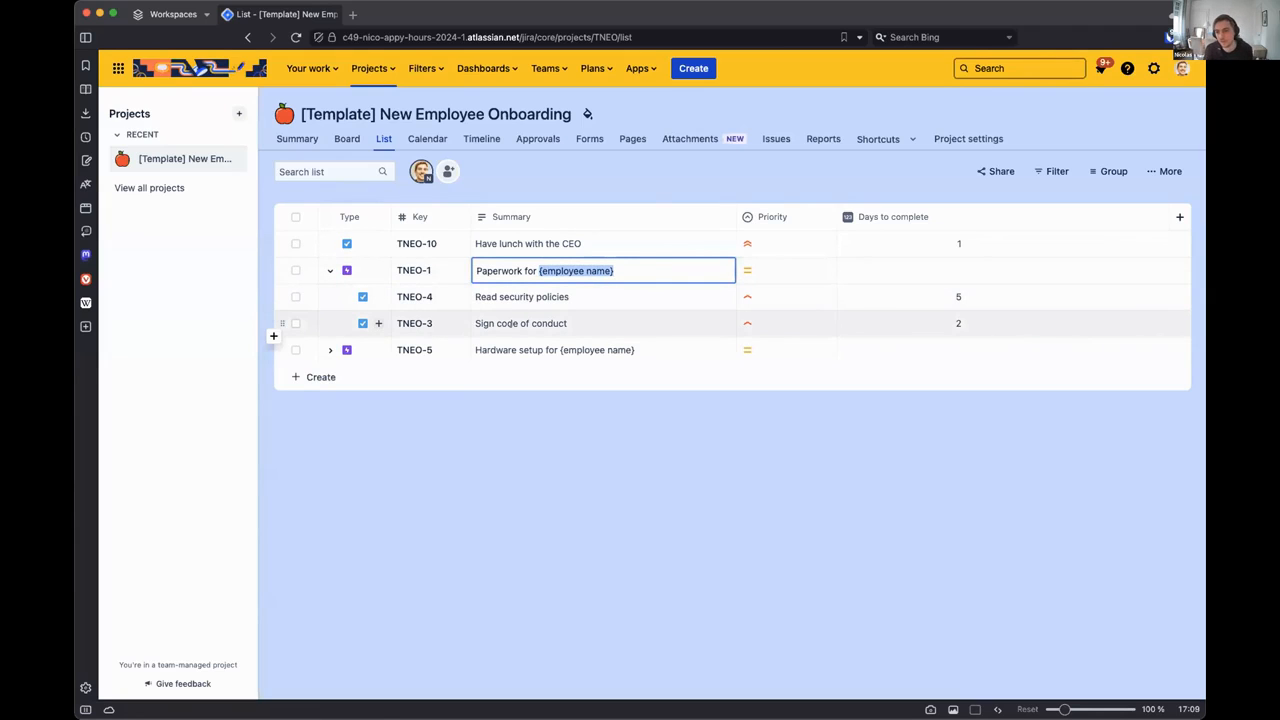
{"action": "left_click", "coordinate": [330, 350]}
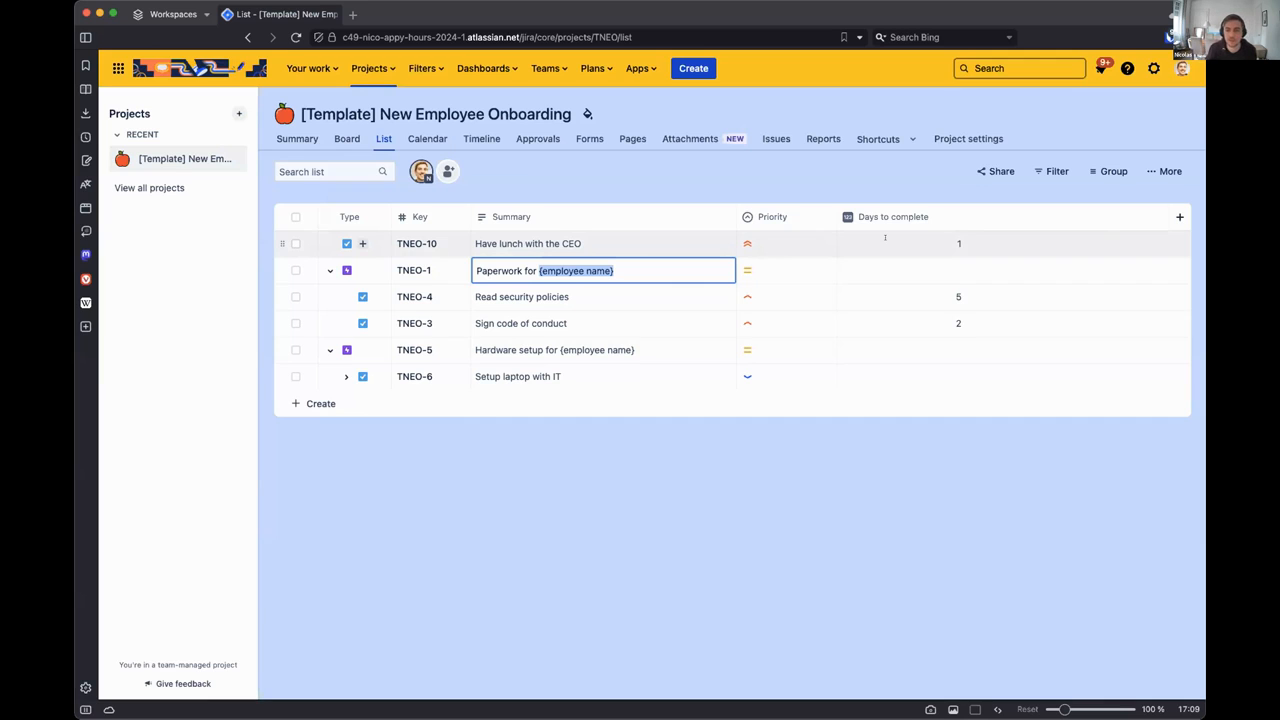
{"action": "left_click", "coordinate": [598, 236]}
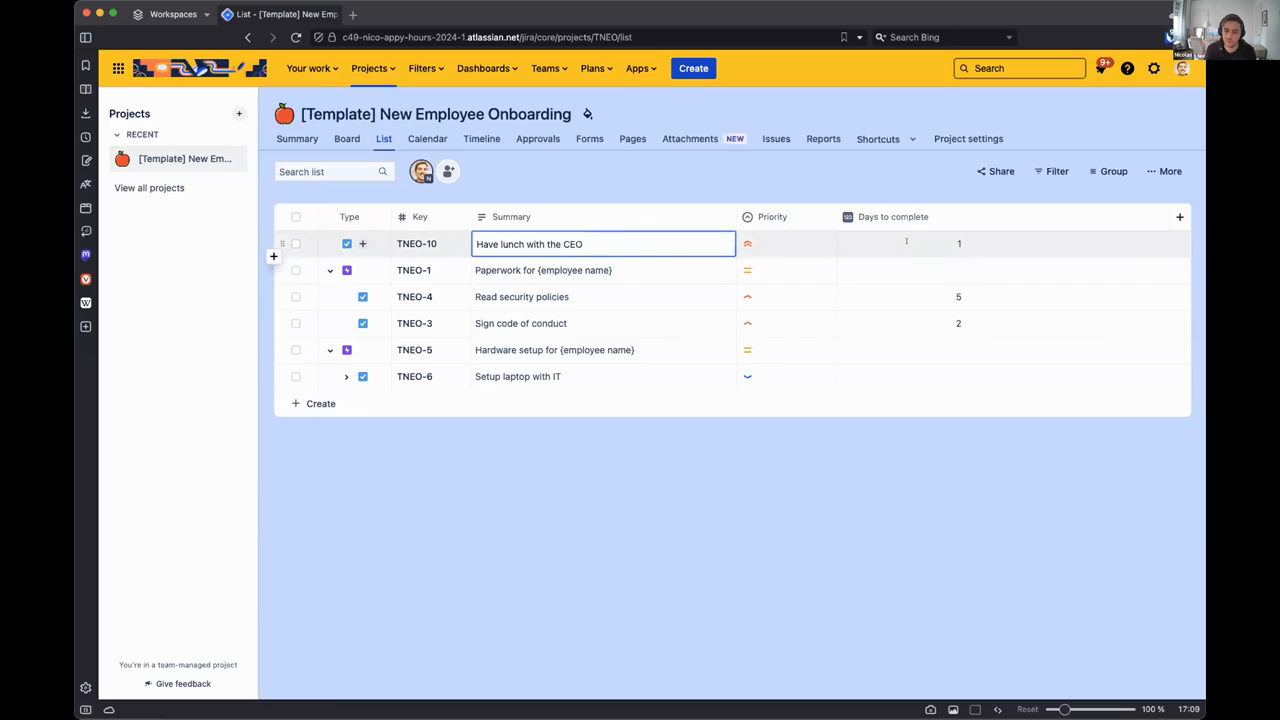
{"action": "left_click", "coordinate": [642, 296]}
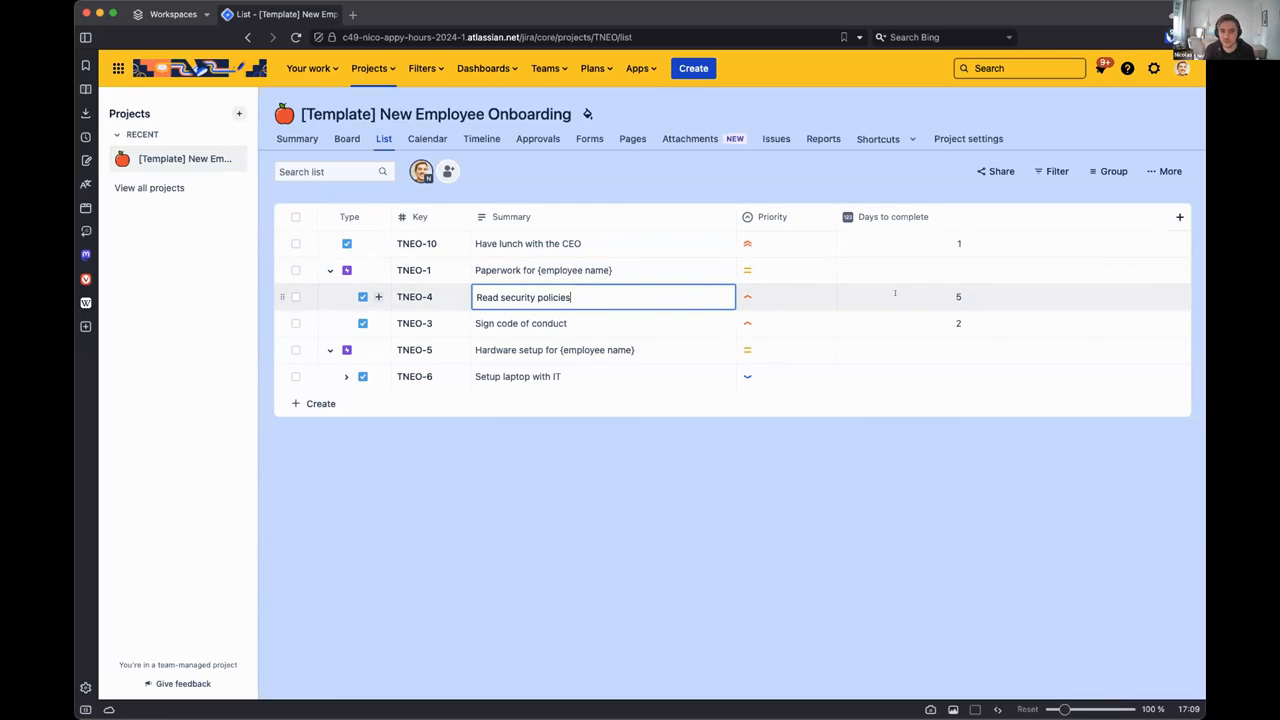
{"action": "left_click", "coordinate": [877, 503]}
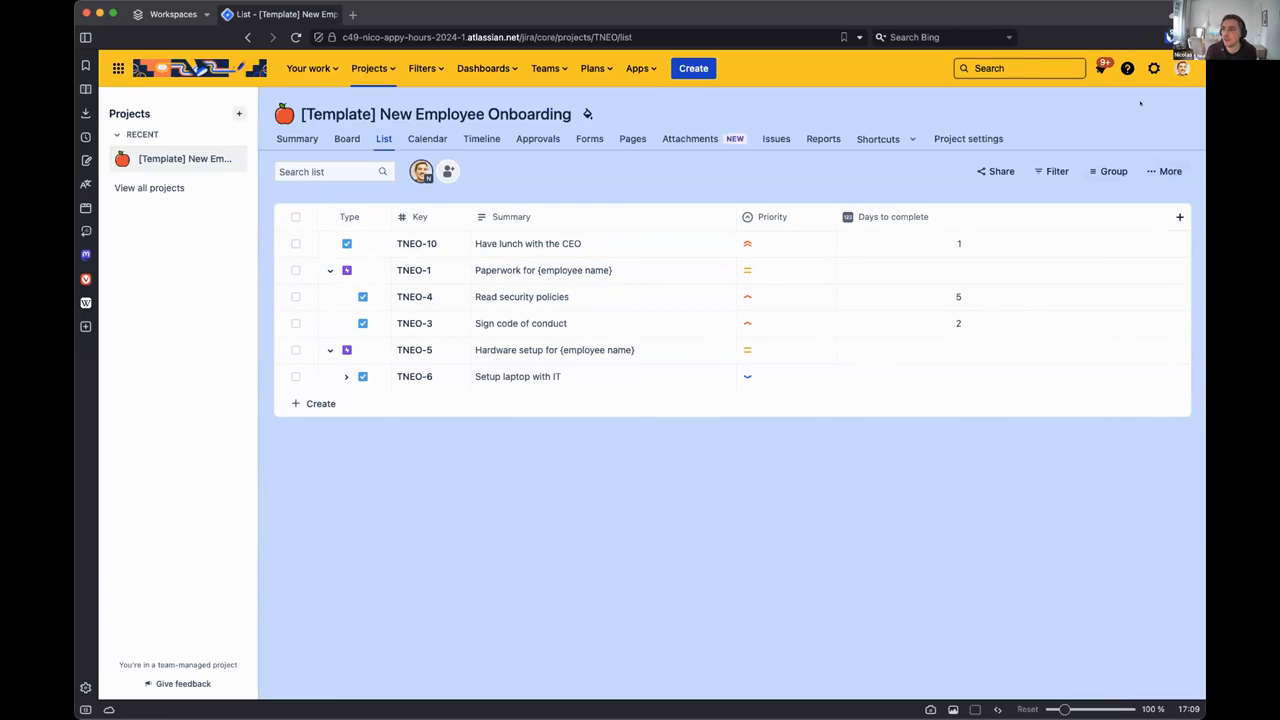
Step: Open Atlassian user management in a separate browser tab to view the organization's users
{"action": "left_click", "coordinate": [1154, 68]}
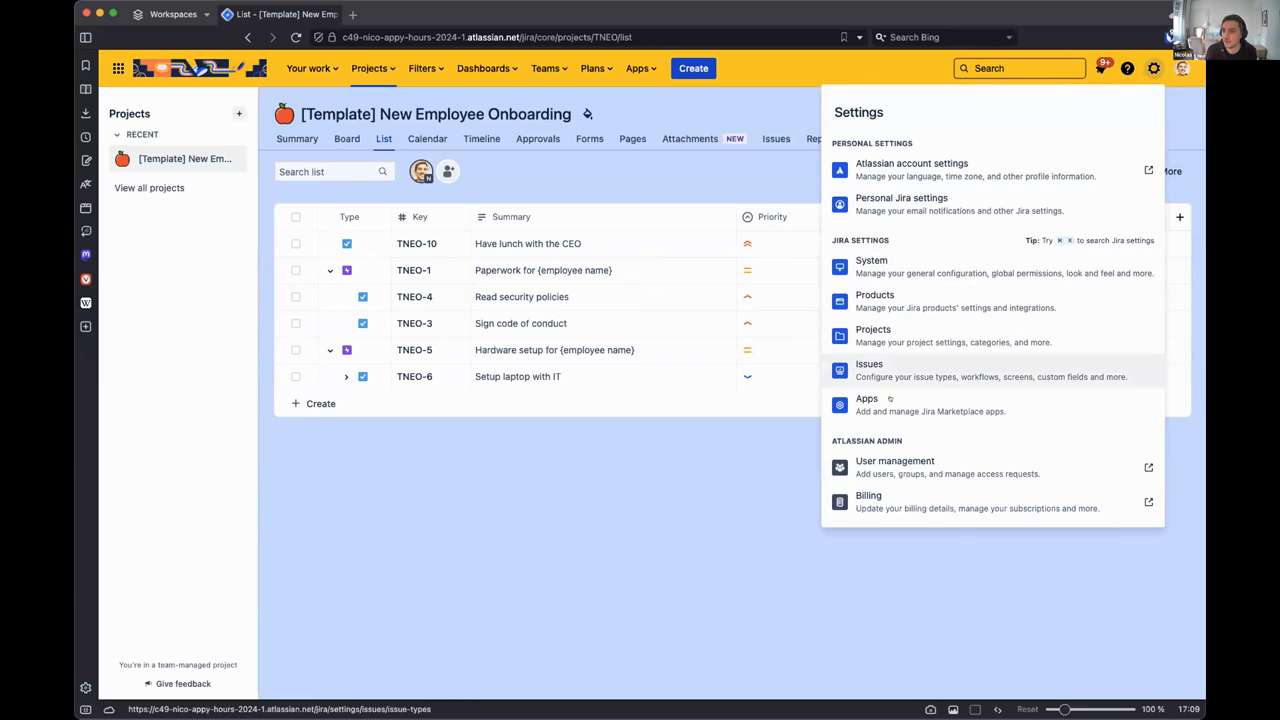
{"action": "right_click", "coordinate": [880, 455]}
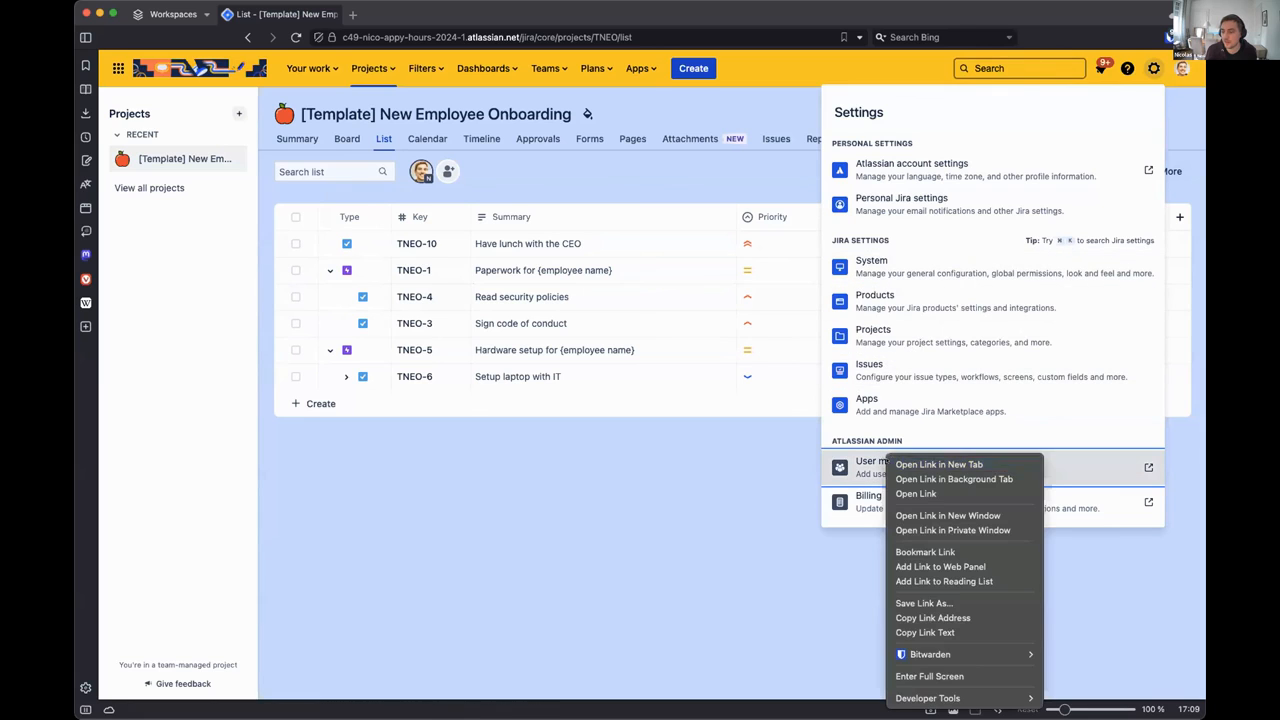
{"action": "left_click", "coordinate": [920, 463]}
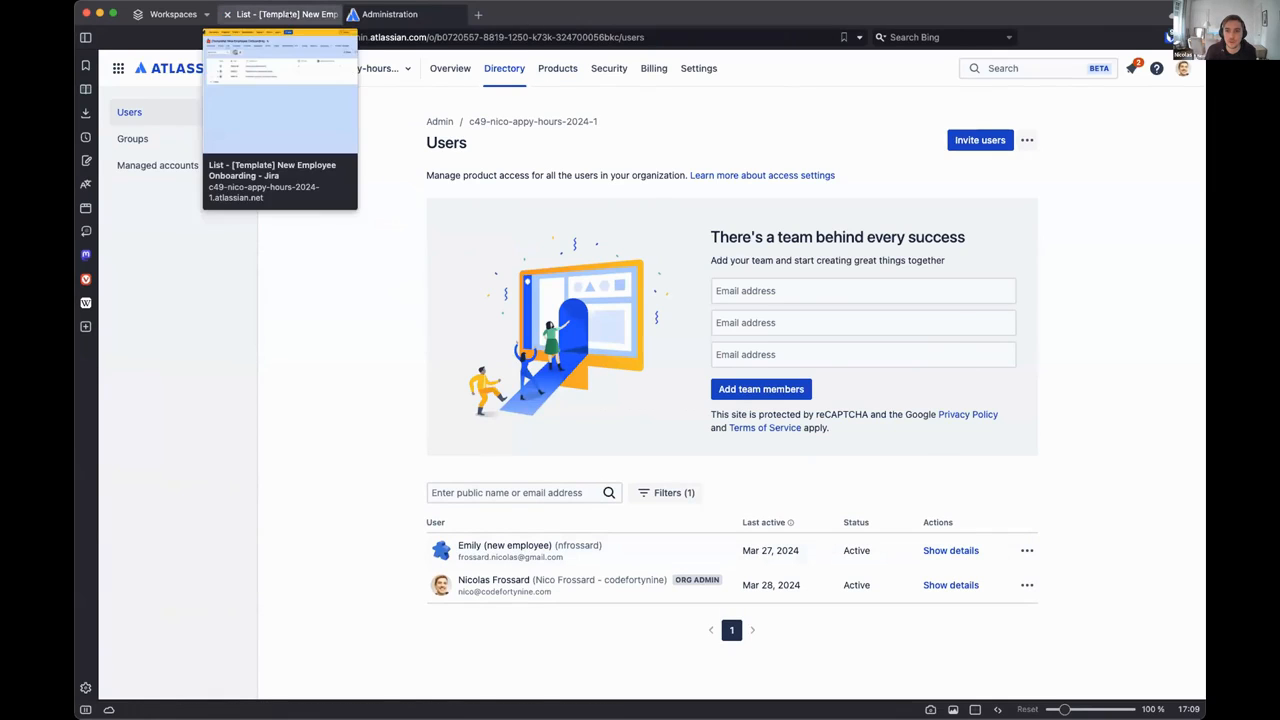
Step: Return to the Jira template project and open Deep Clone's Project Clone form in a separate browser tab
{"action": "left_click", "coordinate": [285, 14]}
{"action": "left_click", "coordinate": [638, 68]}
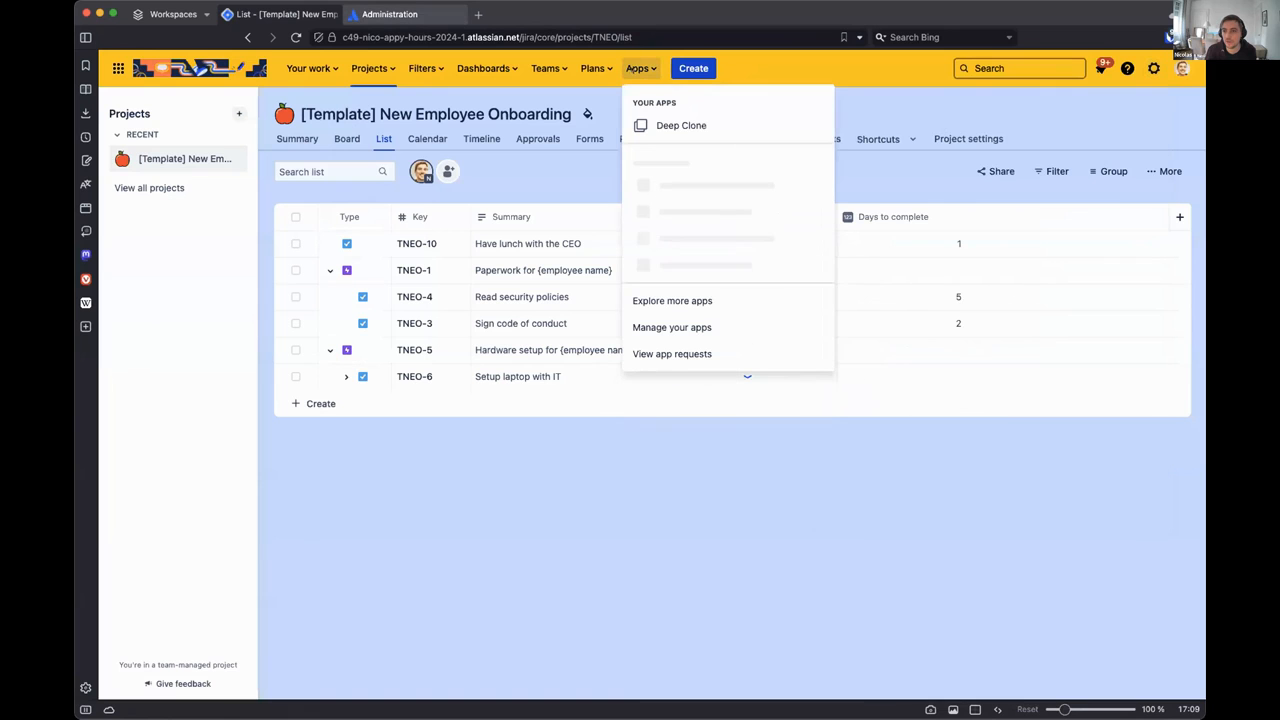
{"action": "right_click", "coordinate": [660, 125]}
{"action": "left_click", "coordinate": [700, 131]}
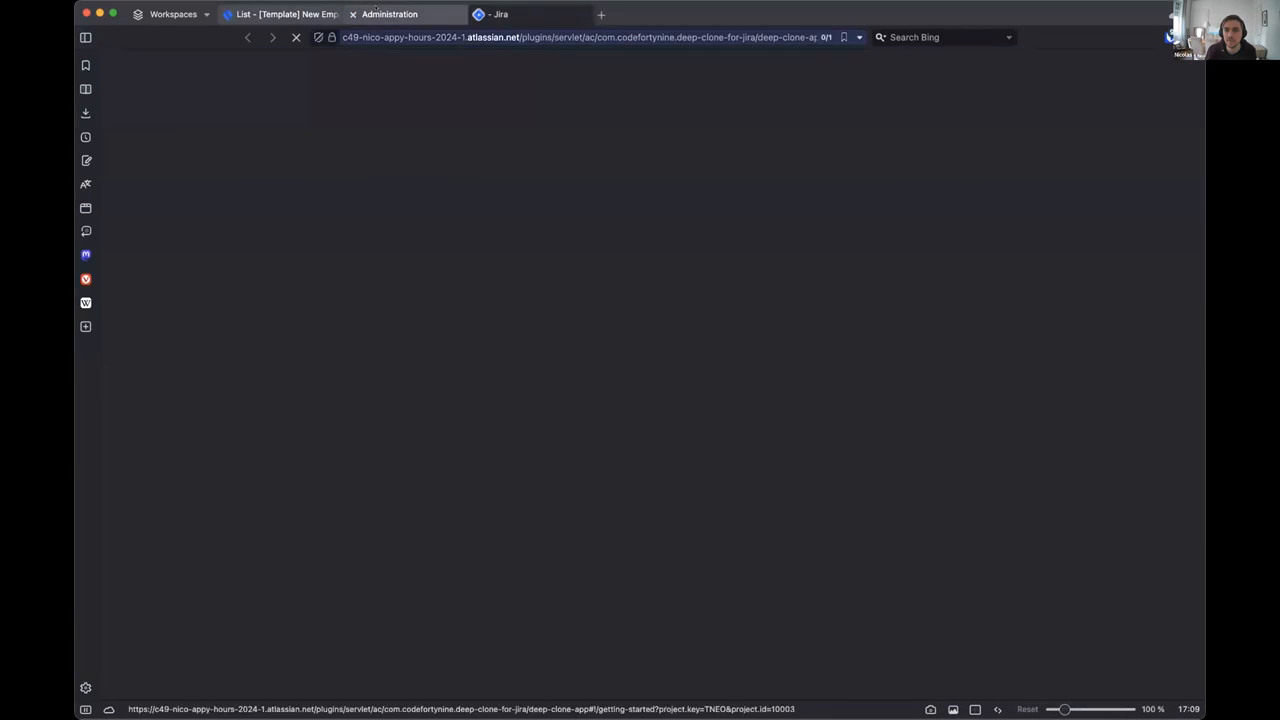
{"action": "left_click", "coordinate": [178, 232]}
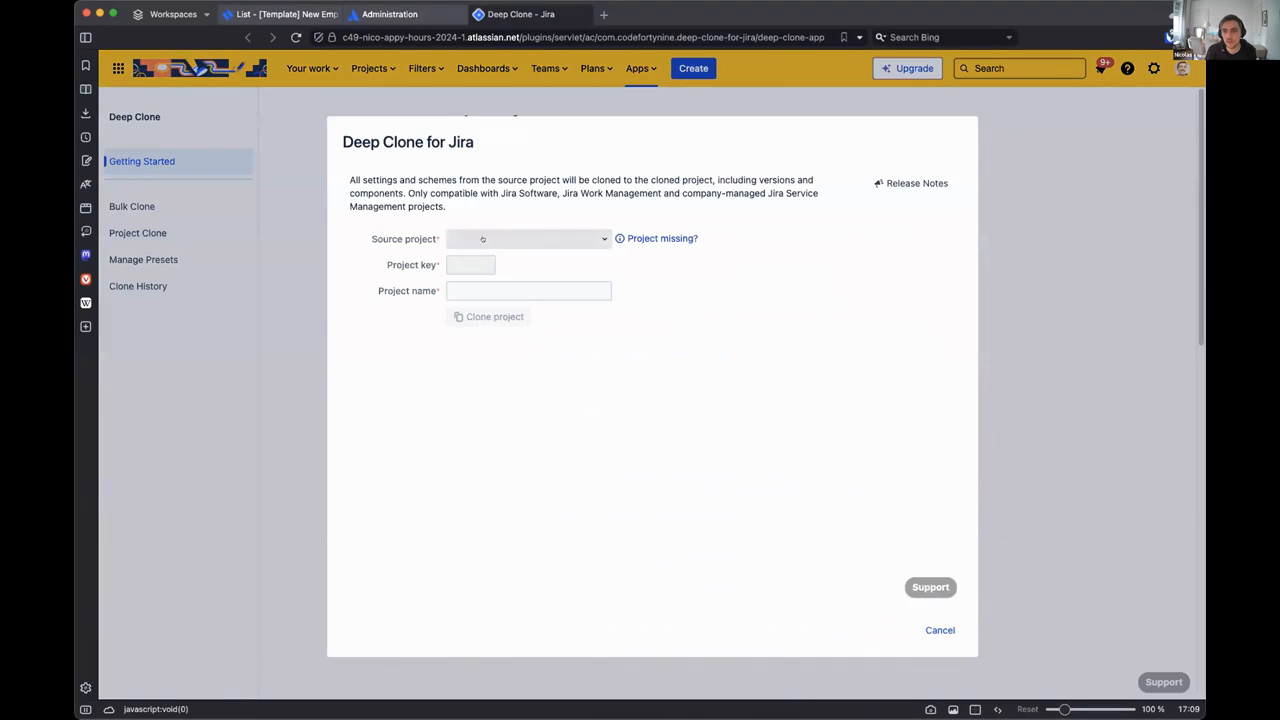
Step: Clone the [Template] New Employee Onboarding project, using the employee's first name in capitals as key and "Onboarding" plus that name as project name
{"action": "left_click", "coordinate": [482, 239]}
{"action": "left_click", "coordinate": [513, 291]}
{"action": "key", "text": "Tab"}
{"action": "type", "text": "EMILY"}
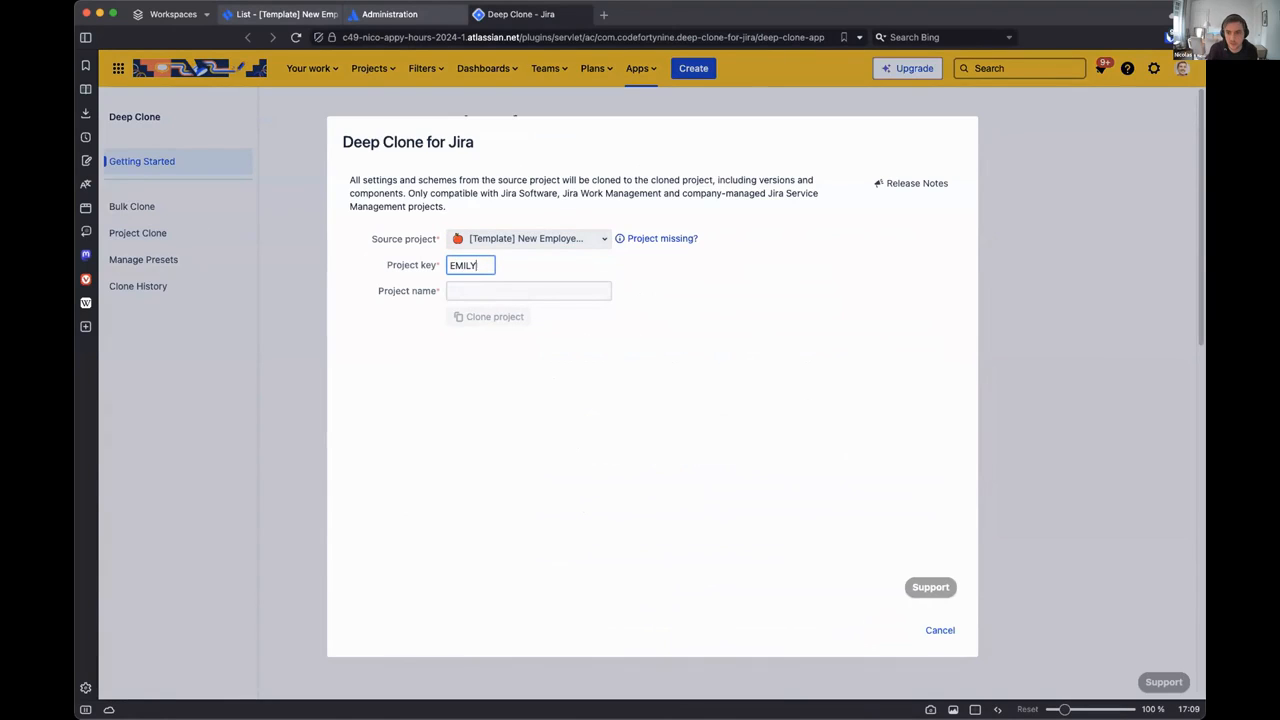
{"action": "key", "text": "Tab"}
{"action": "type", "text": "On"}
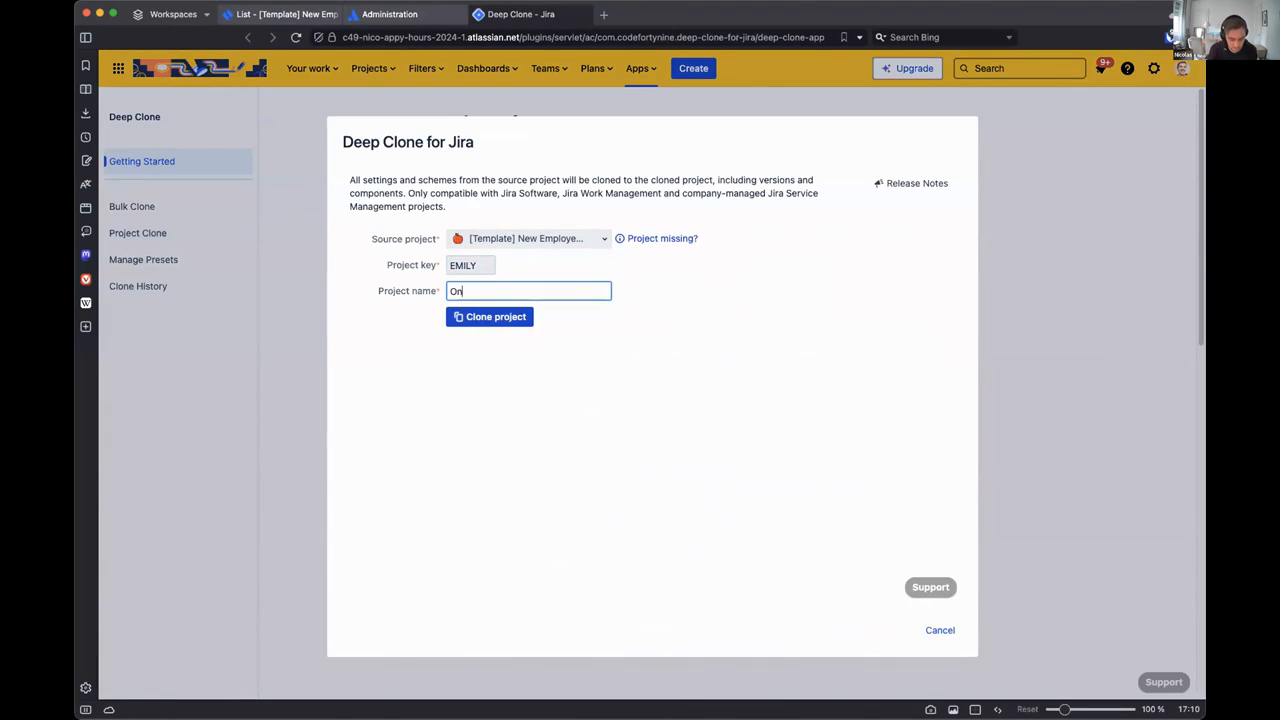
{"action": "type", "text": "boarding Emily"}
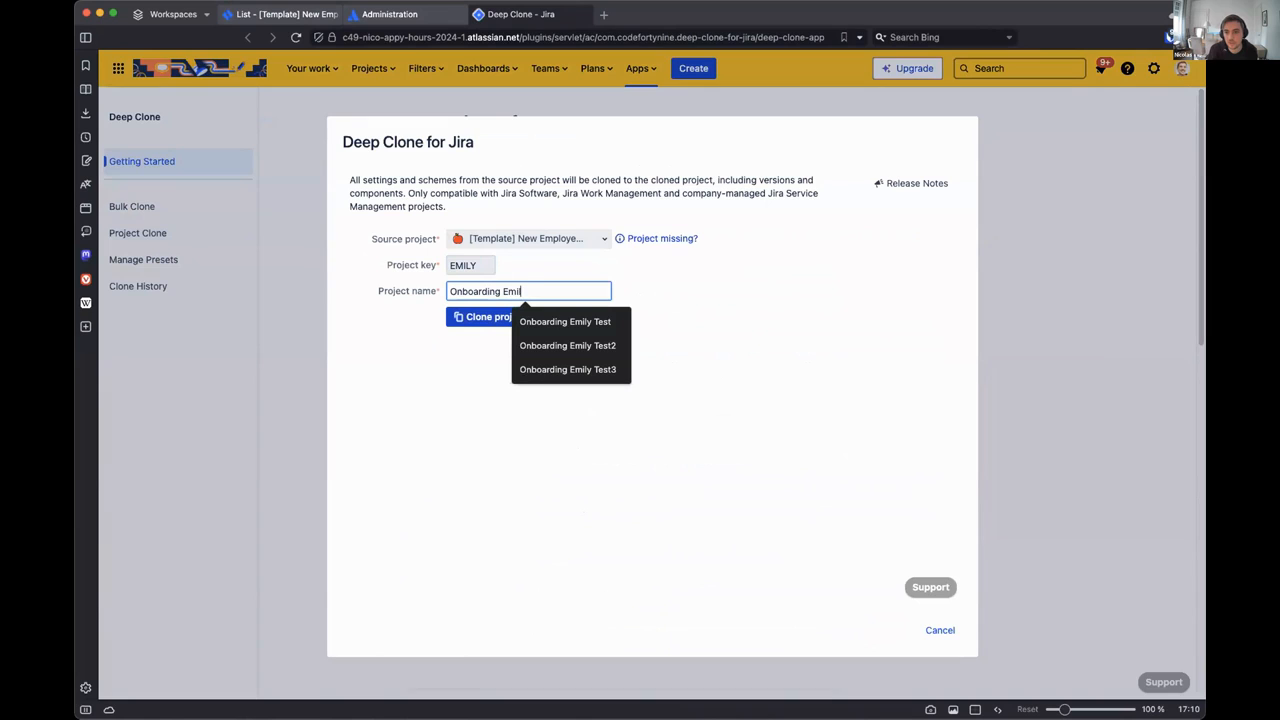
{"action": "key", "text": "Return"}
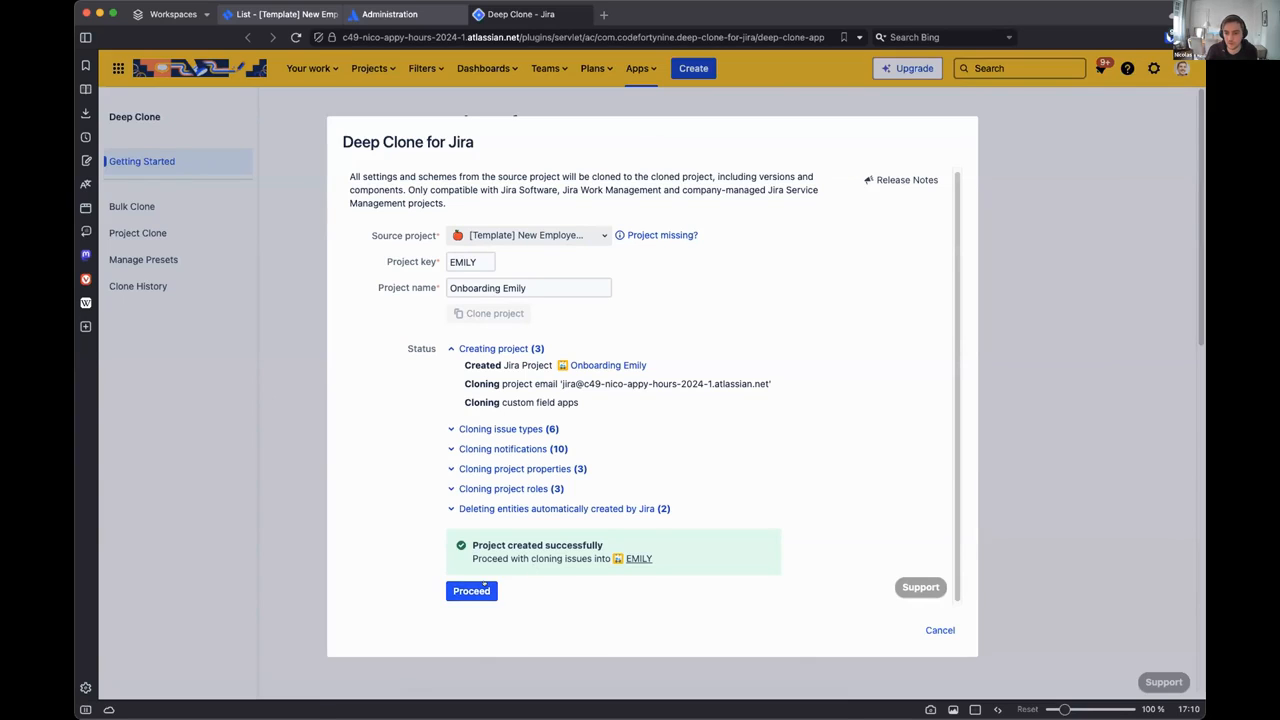
Step: Fetch the template project's issues for cloning into the new onboarding project and turn off the summary prefix
{"action": "left_click", "coordinate": [485, 590]}
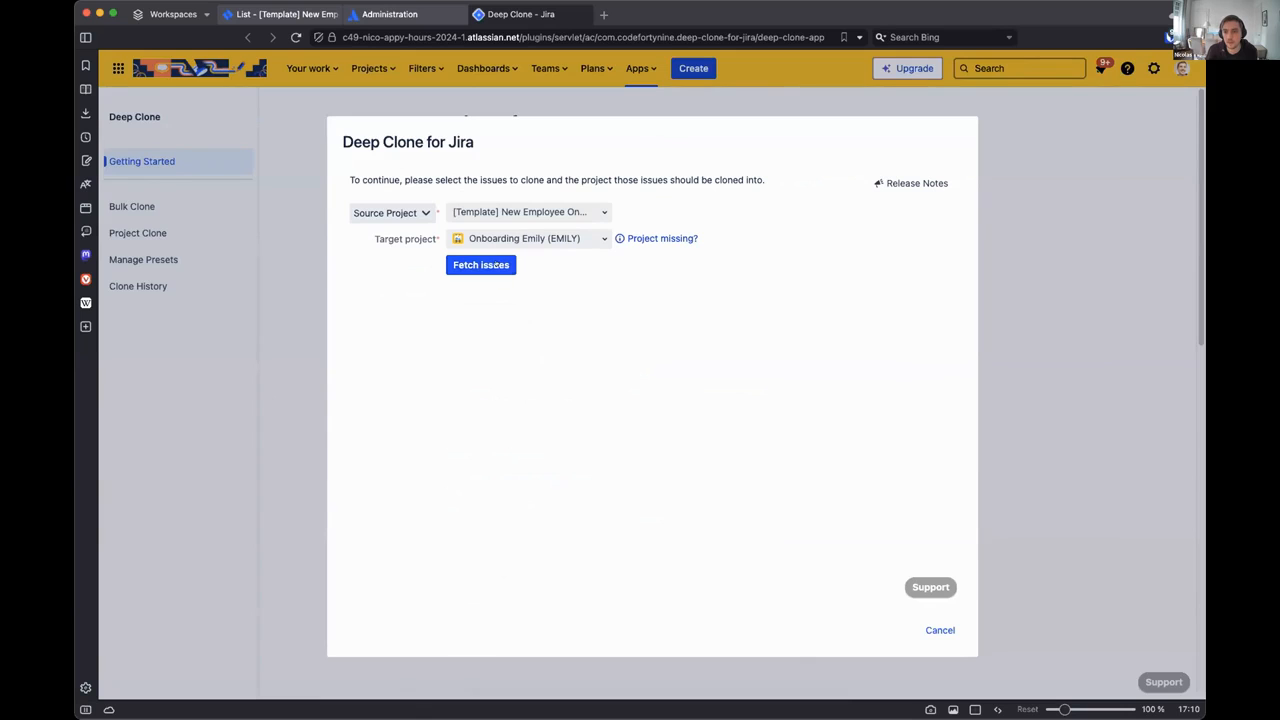
{"action": "left_click", "coordinate": [485, 265]}
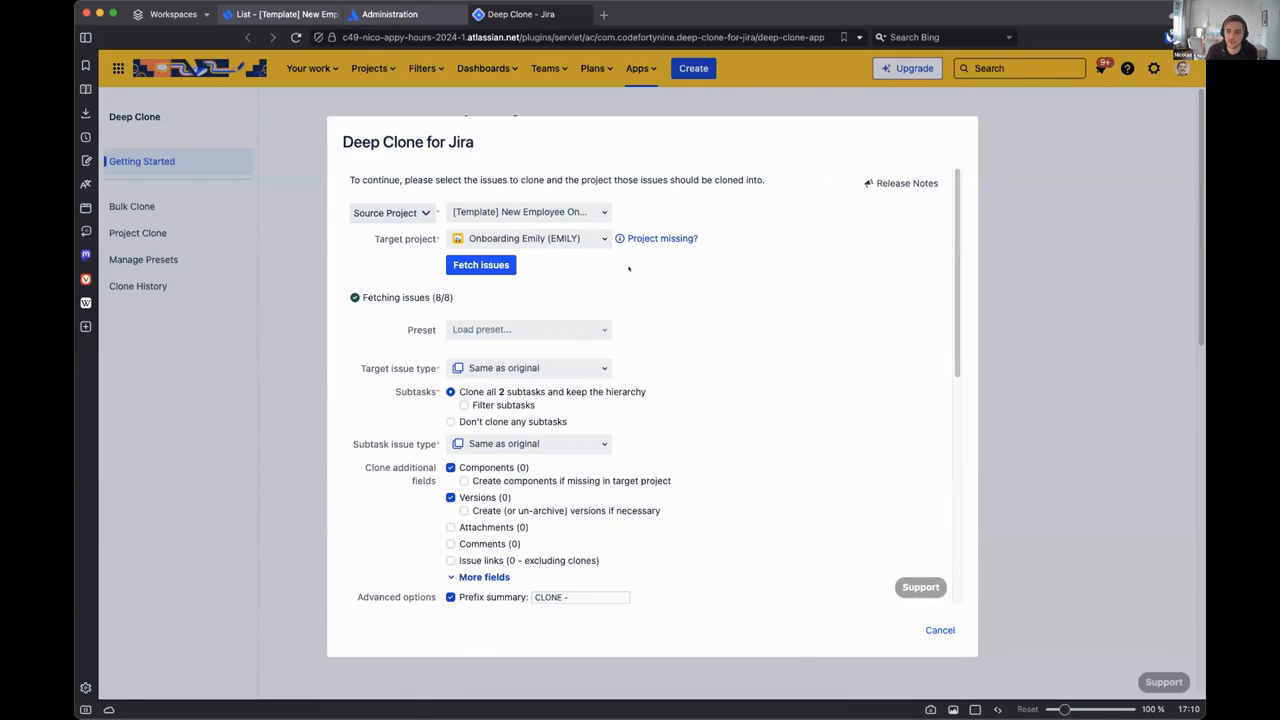
{"action": "scroll", "coordinate": [716, 400], "scroll_direction": "down", "scroll_amount": 2}
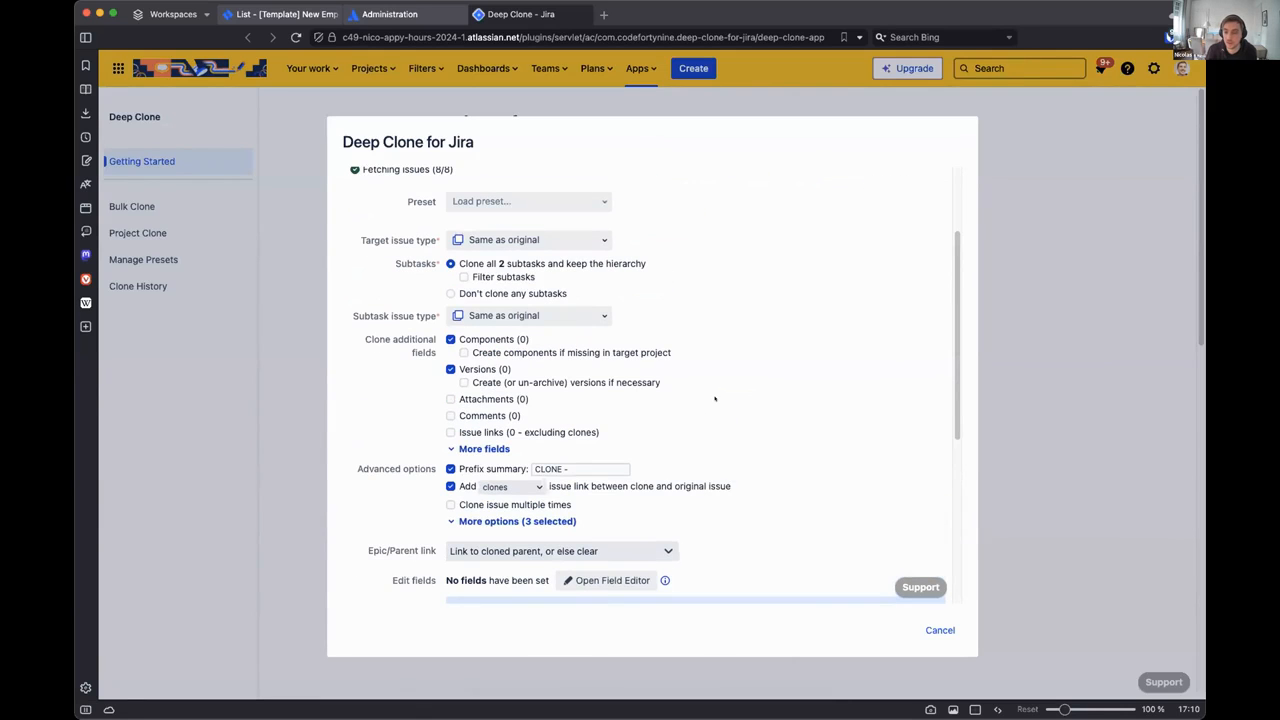
{"action": "left_click", "coordinate": [470, 466]}
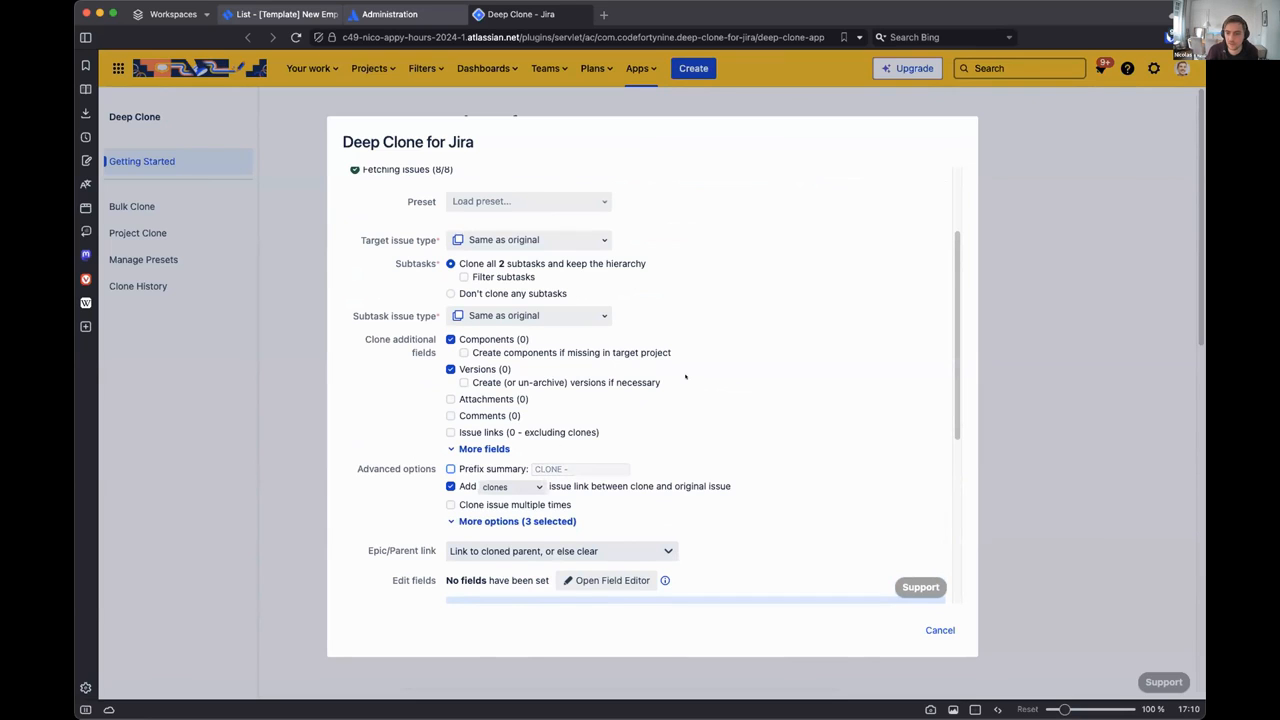
Step: Review the list of issues and subtasks selected for cloning, including the {employee name} placeholder in the paperwork epic
{"action": "scroll", "coordinate": [686, 376], "scroll_direction": "down", "scroll_amount": 1}
{"action": "scroll", "coordinate": [685, 376], "scroll_direction": "down", "scroll_amount": 5}
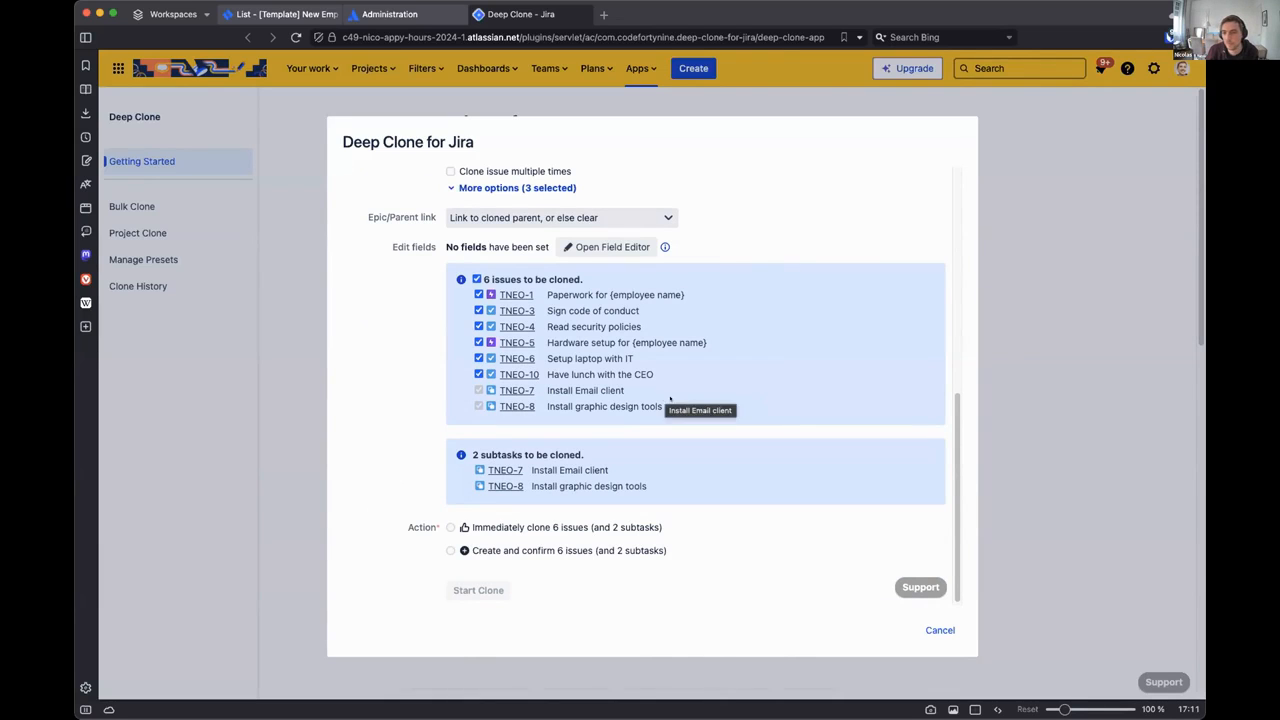
{"action": "mouse_move", "coordinate": [659, 400]}
{"action": "left_mouse_down"}
{"action": "mouse_move", "coordinate": [520, 280]}
{"action": "mouse_move", "coordinate": [491, 279]}
{"action": "left_mouse_up"}
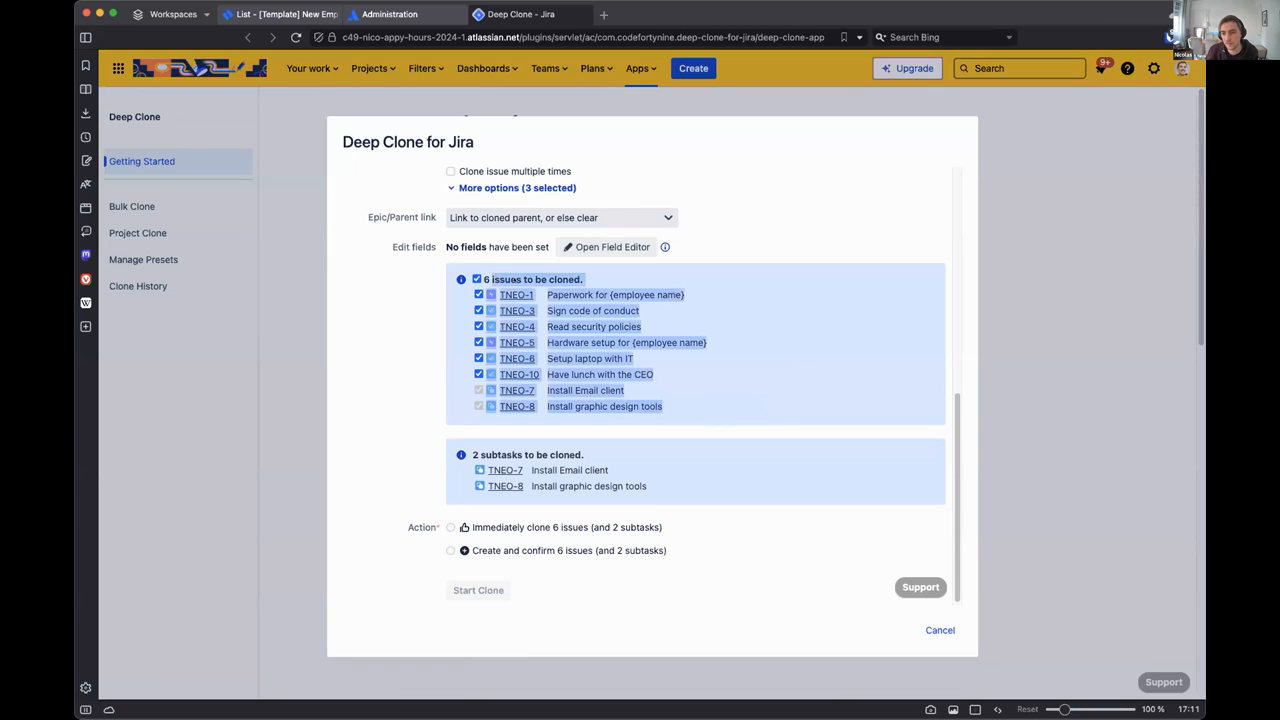
{"action": "left_click", "coordinate": [619, 293]}
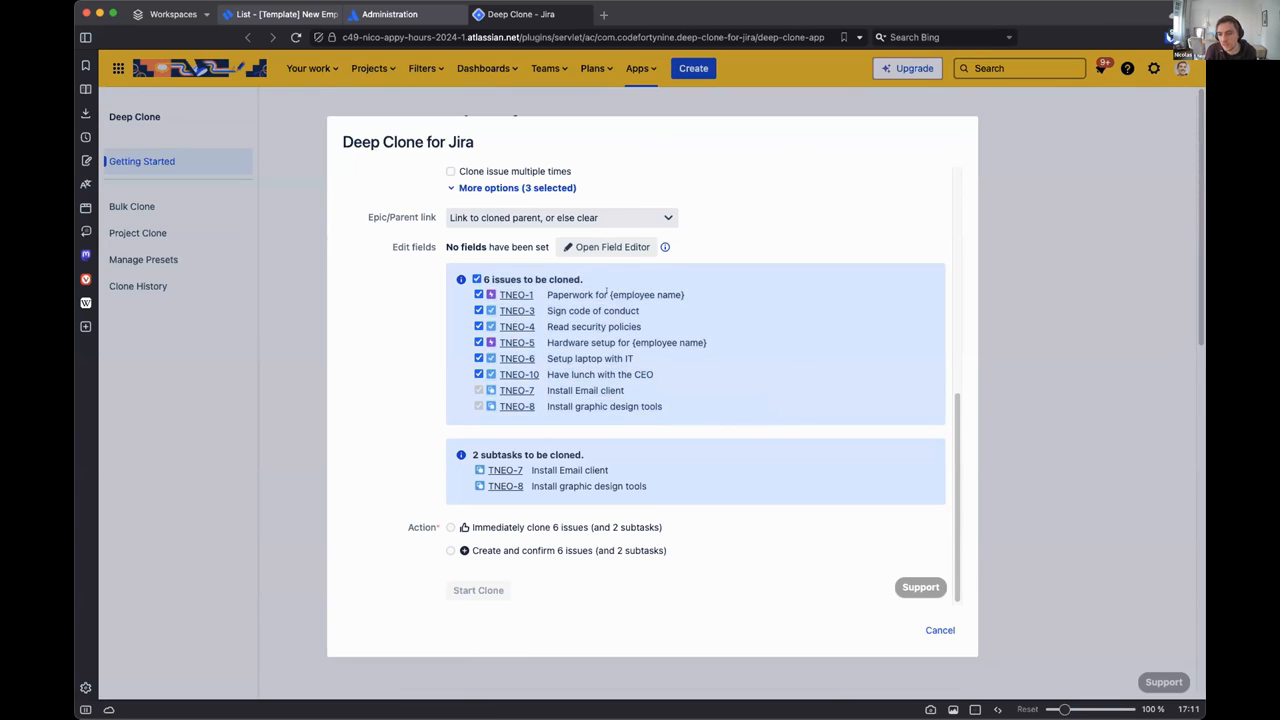
{"action": "left_click_drag", "start_coordinate": [609, 294], "coordinate": [685, 294]}
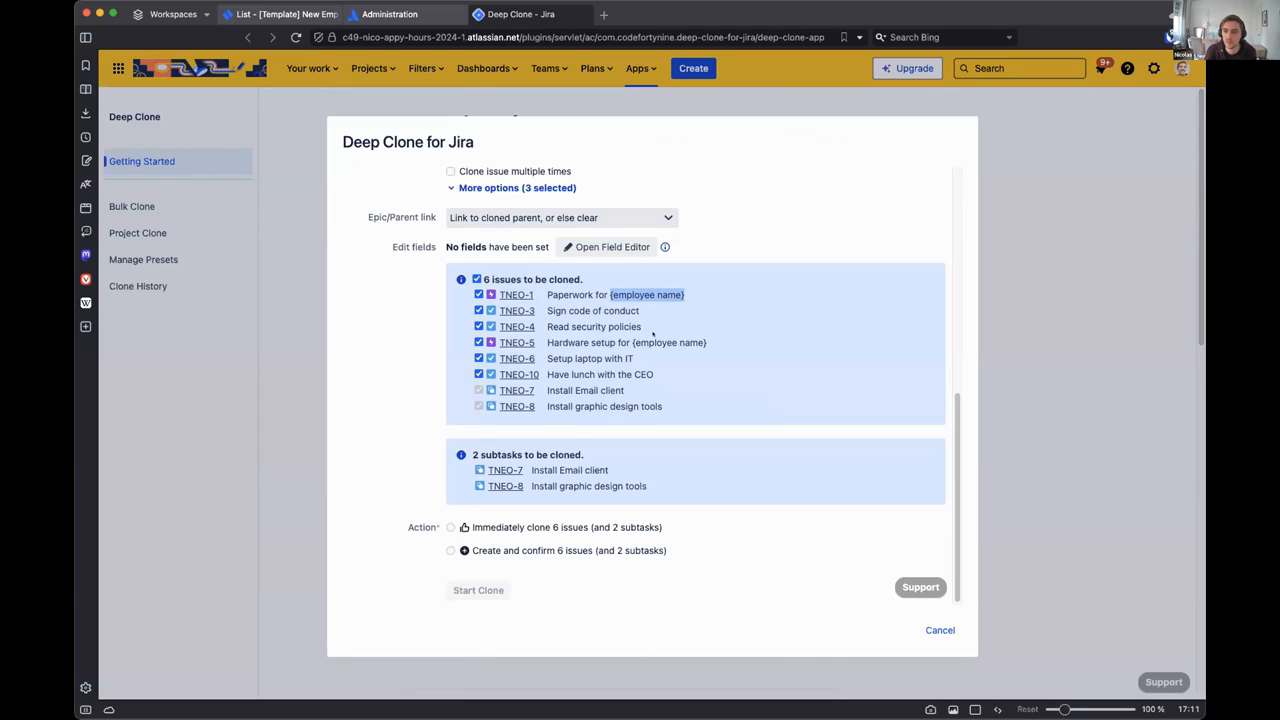
Step: Add a Summary rule in the Field Editor that replaces {employee name} with the new employee's first name
{"action": "scroll", "coordinate": [652, 334], "scroll_direction": "up", "scroll_amount": 1}
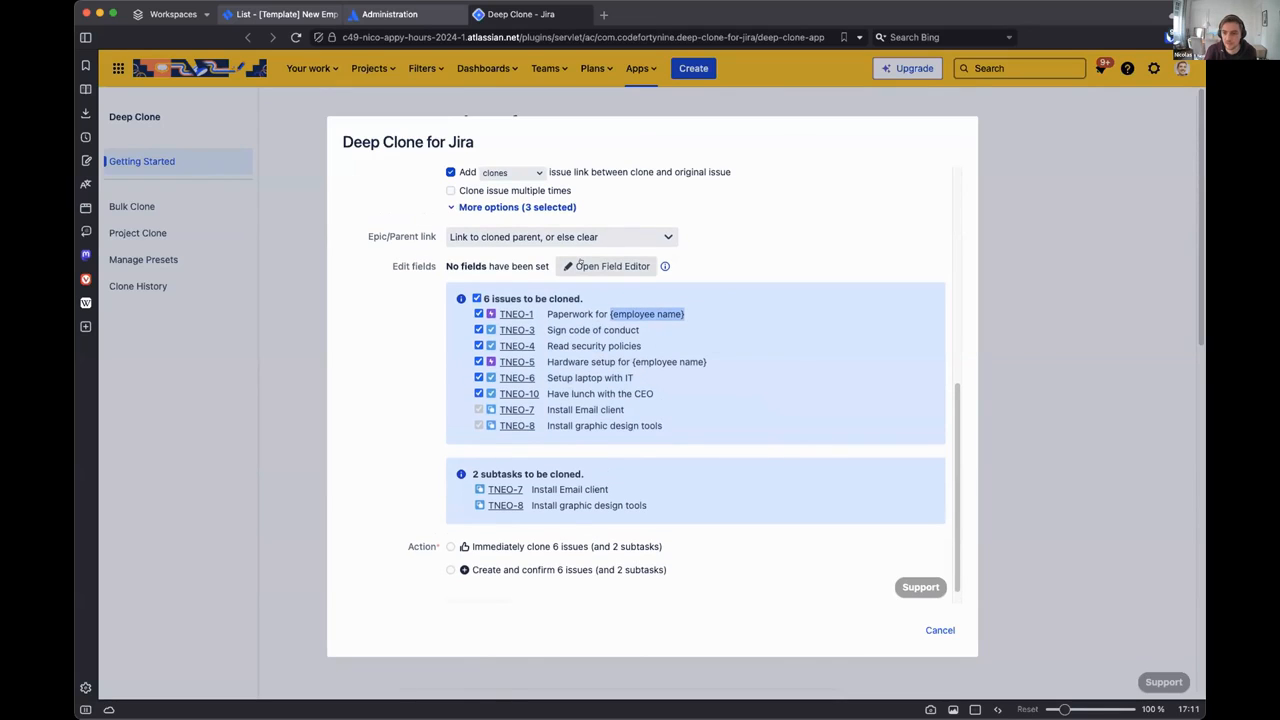
{"action": "left_click", "coordinate": [580, 263]}
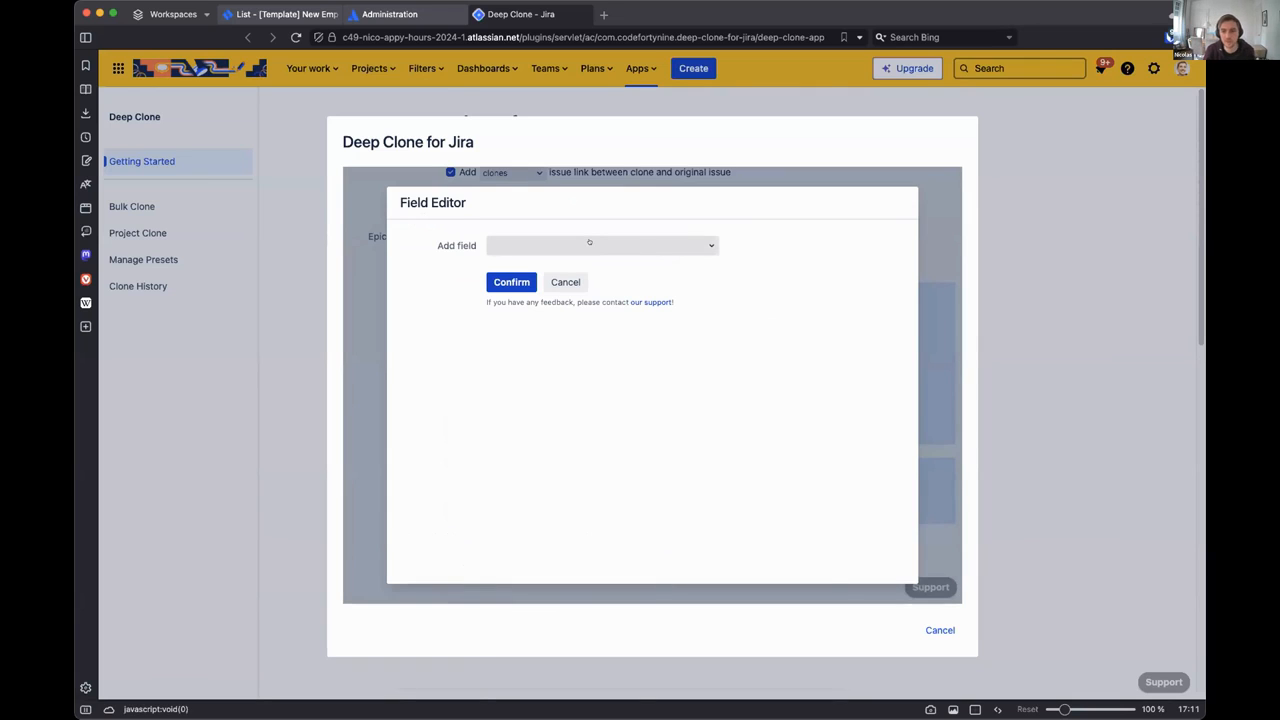
{"action": "left_click", "coordinate": [589, 245]}
{"action": "type", "text": "sum"}
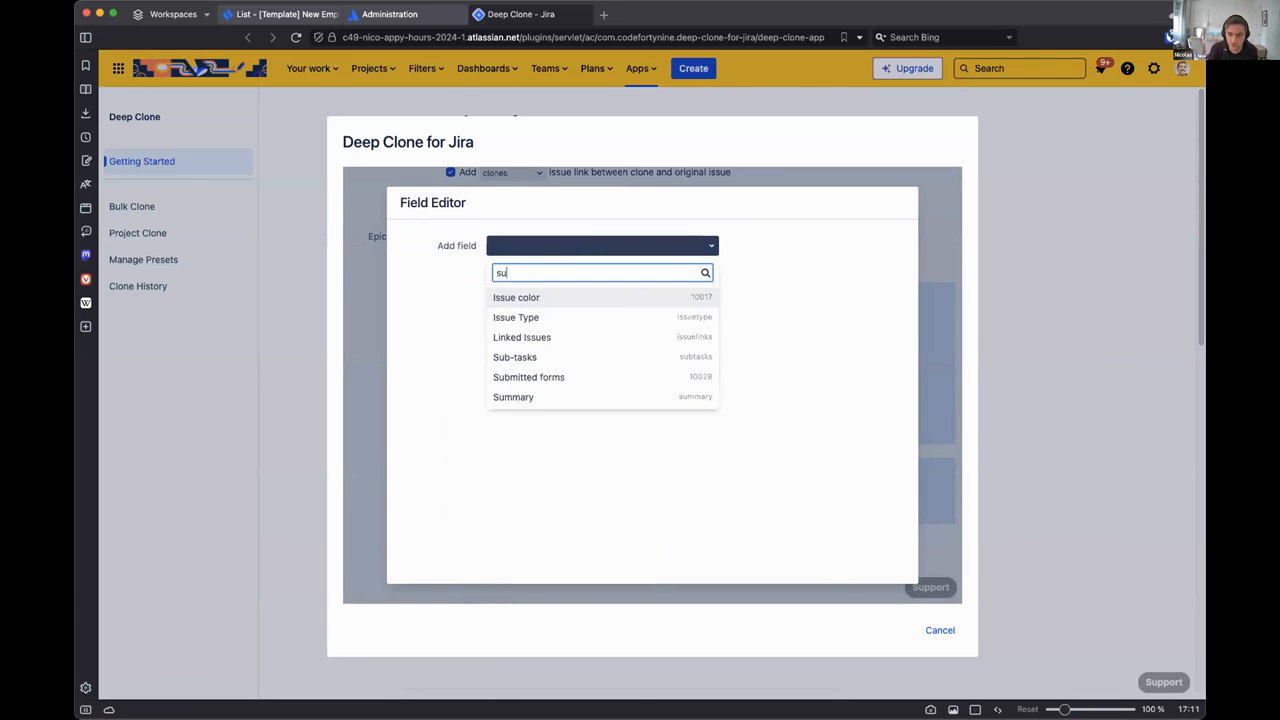
{"action": "key", "text": "Return"}
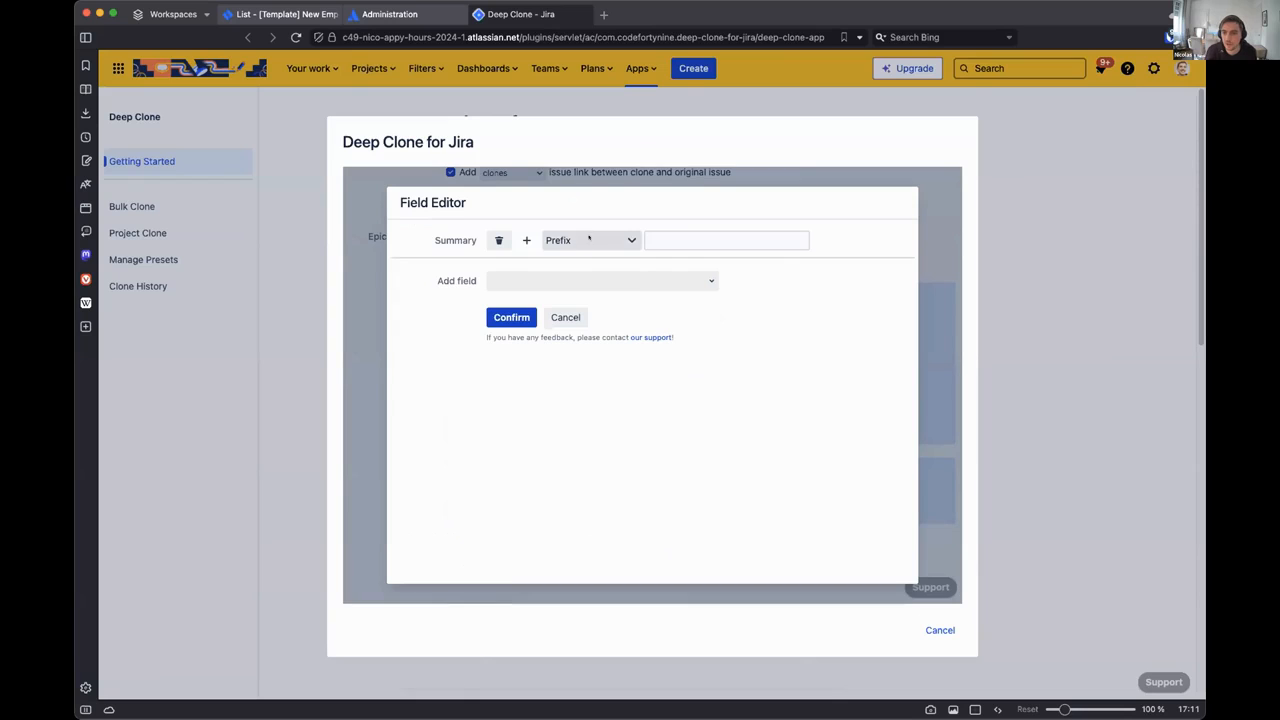
{"action": "left_click", "coordinate": [597, 238]}
{"action": "left_click", "coordinate": [569, 271]}
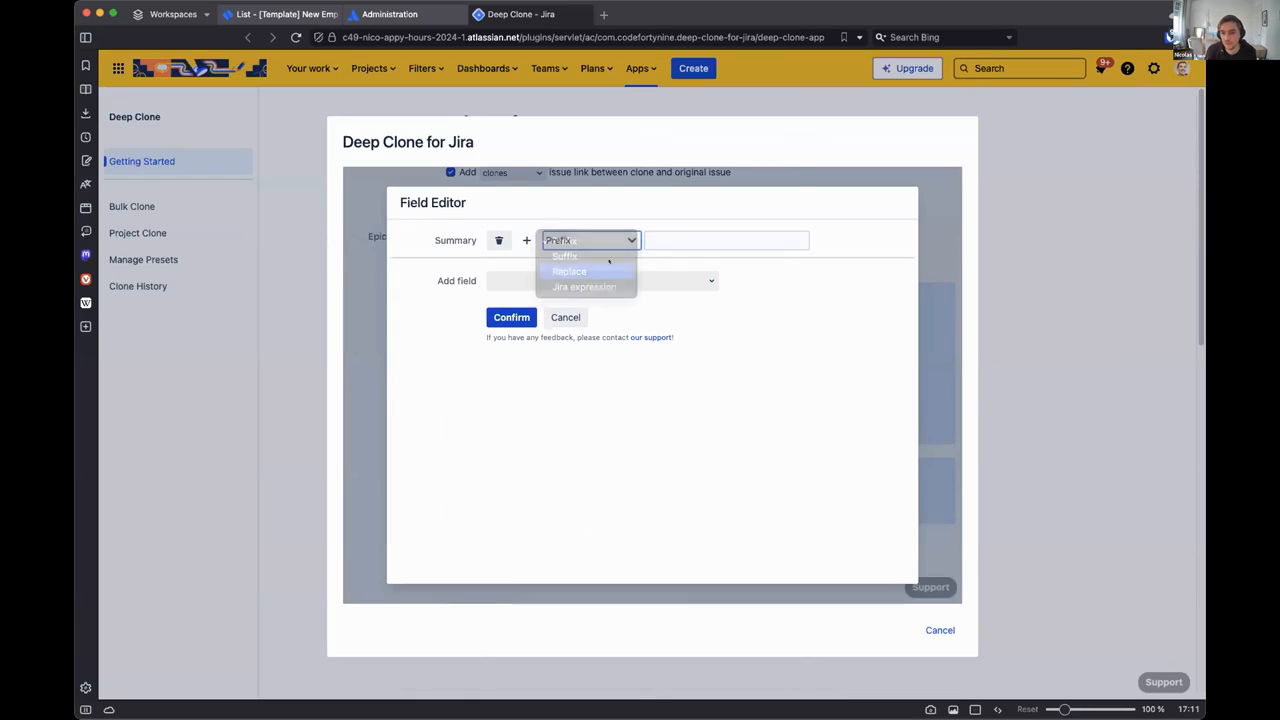
{"action": "left_click", "coordinate": [659, 240]}
{"action": "type", "text": "{employee name}"}
{"action": "left_click", "coordinate": [820, 240]}
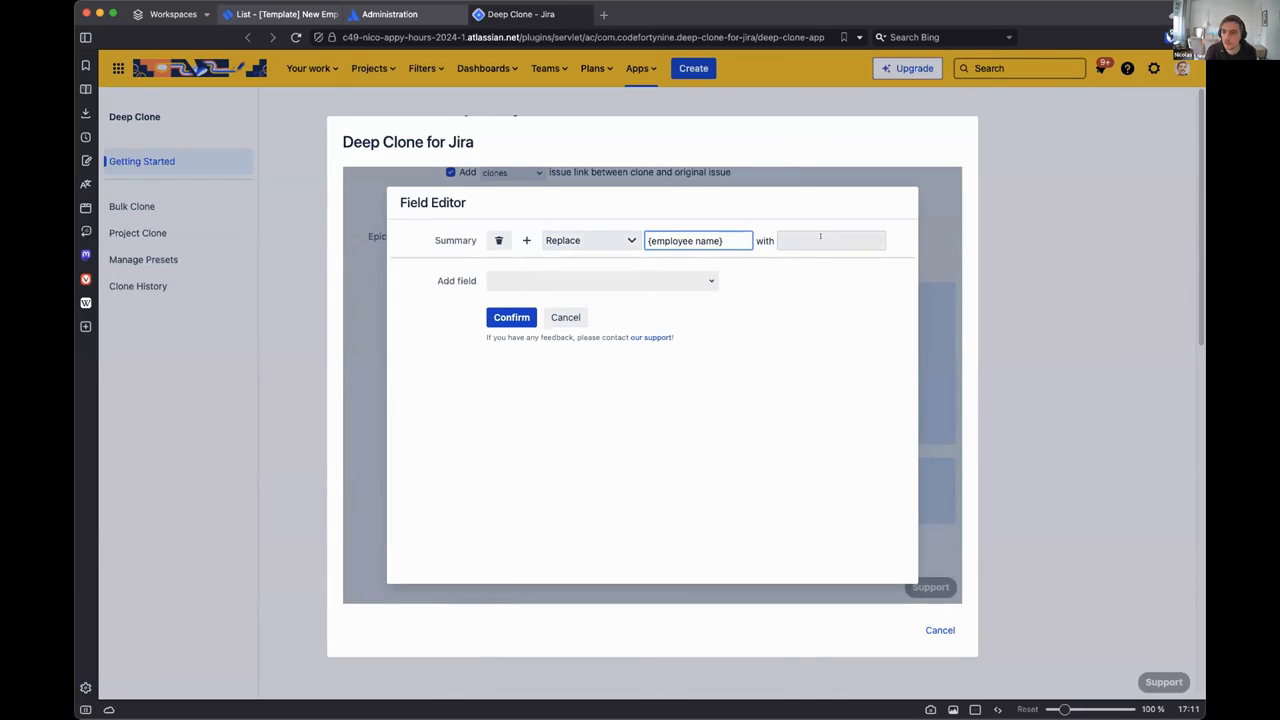
{"action": "type", "text": "Emily"}
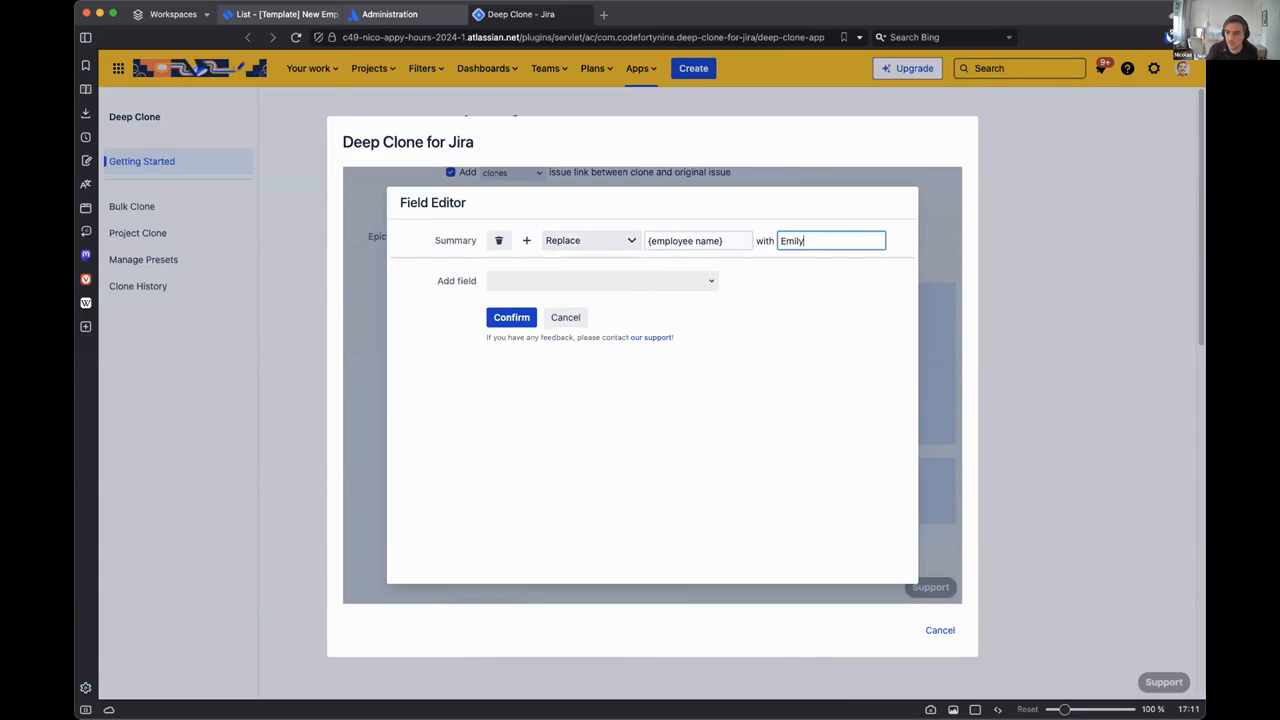
Step: Add an Assignee rule in the Field Editor that sets the new employee's account as the value
{"action": "left_click", "coordinate": [682, 276]}
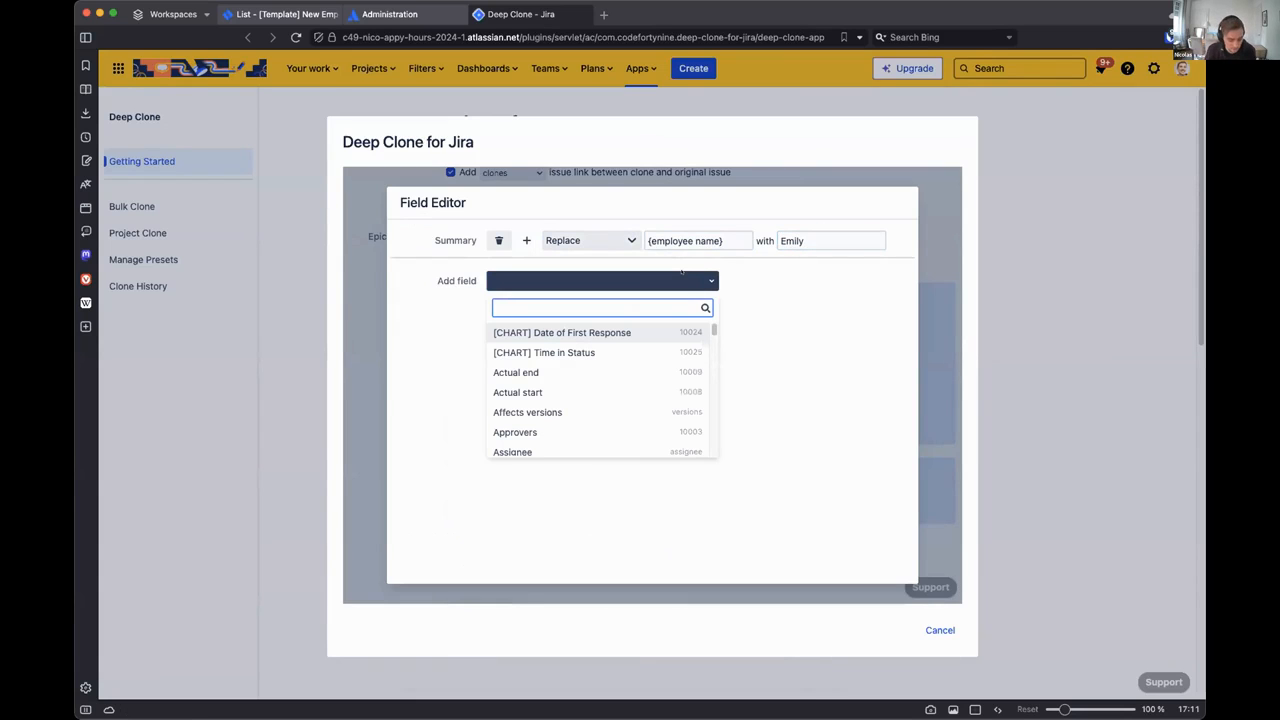
{"action": "type", "text": "ass"}
{"action": "key", "text": "Return"}
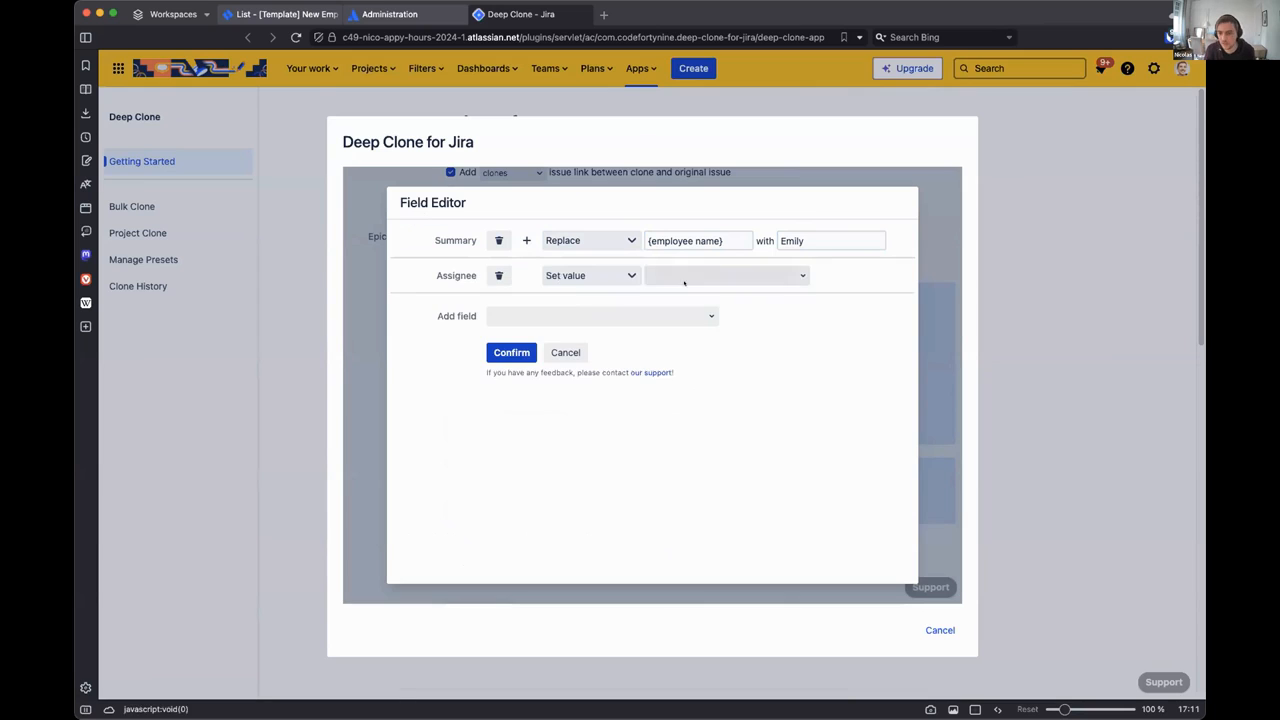
{"action": "left_click", "coordinate": [685, 275]}
{"action": "type", "text": "emil"}
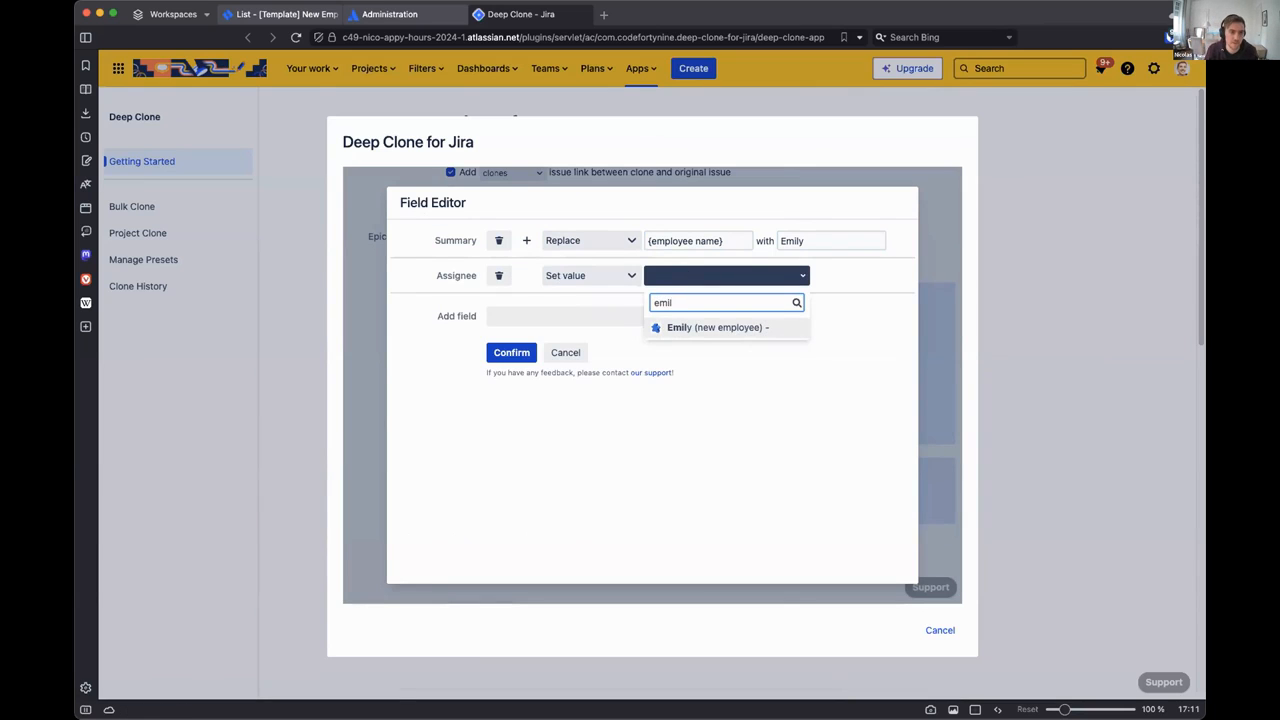
{"action": "key", "text": "Return"}
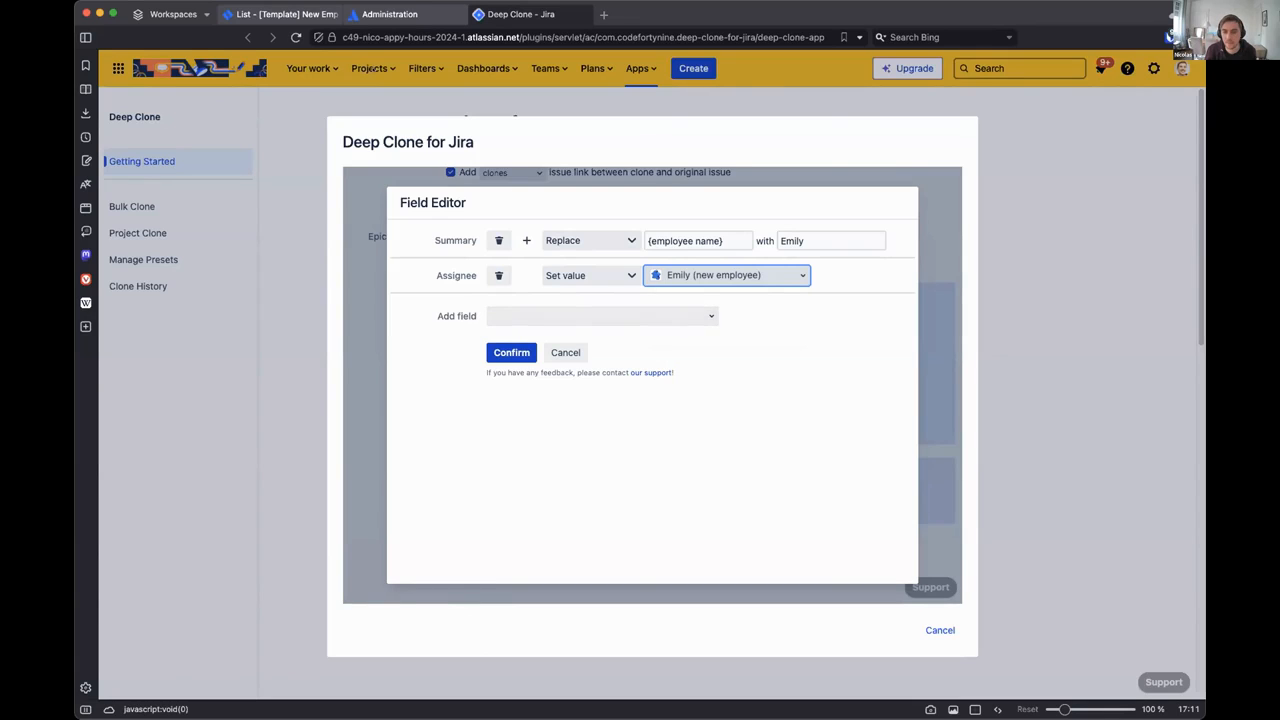
Step: Examine the Days to complete values of the CEO lunch and code of conduct issues in the template project's list
{"action": "left_click", "coordinate": [283, 14]}
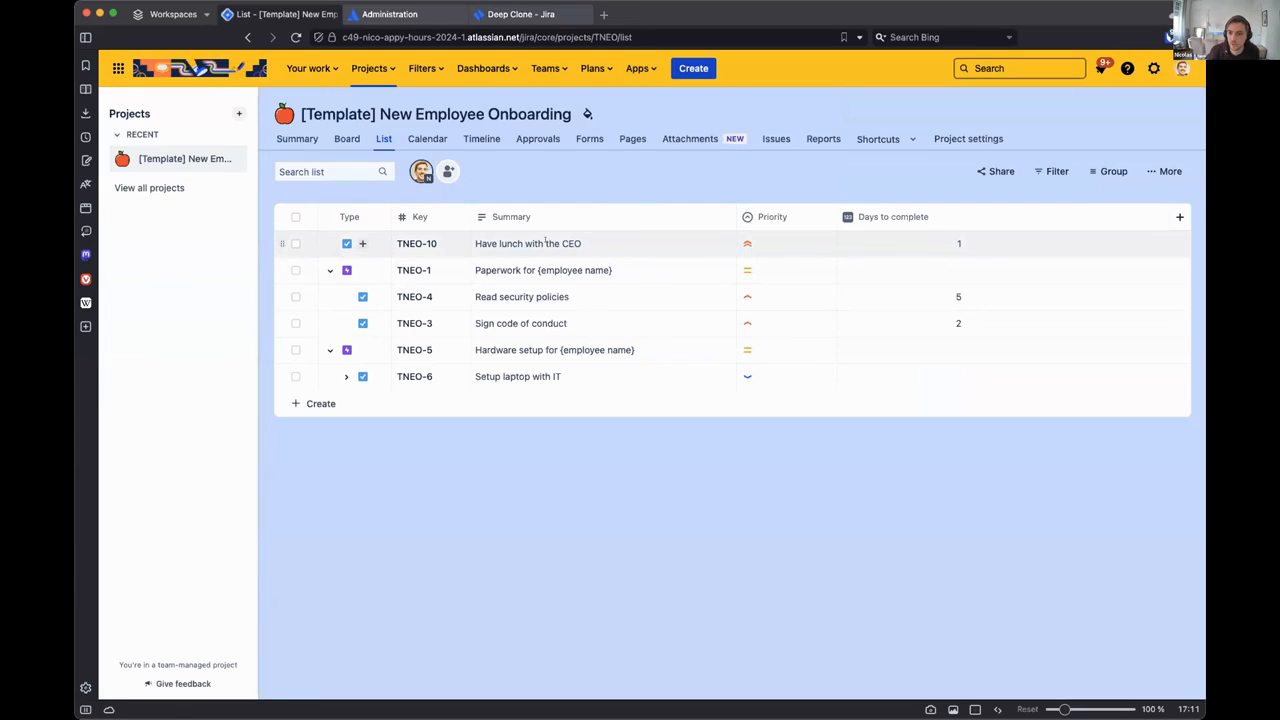
{"action": "double_click", "coordinate": [489, 243]}
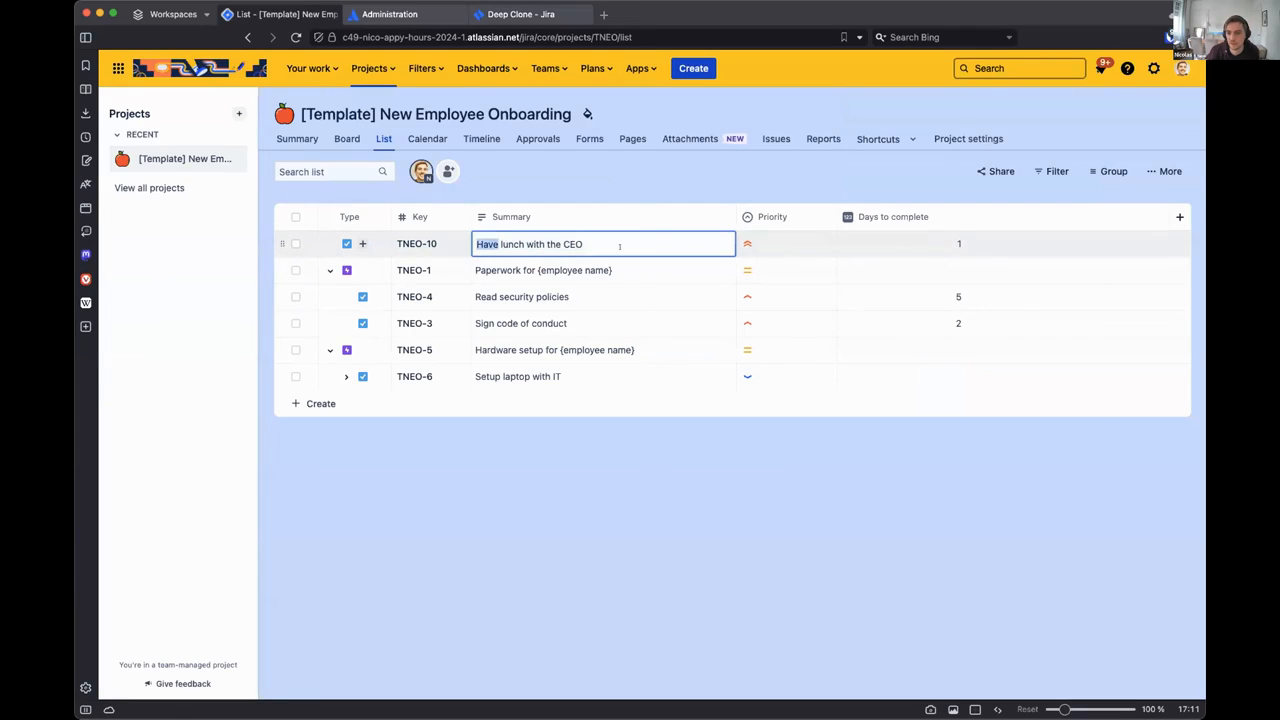
{"action": "left_click", "coordinate": [927, 244]}
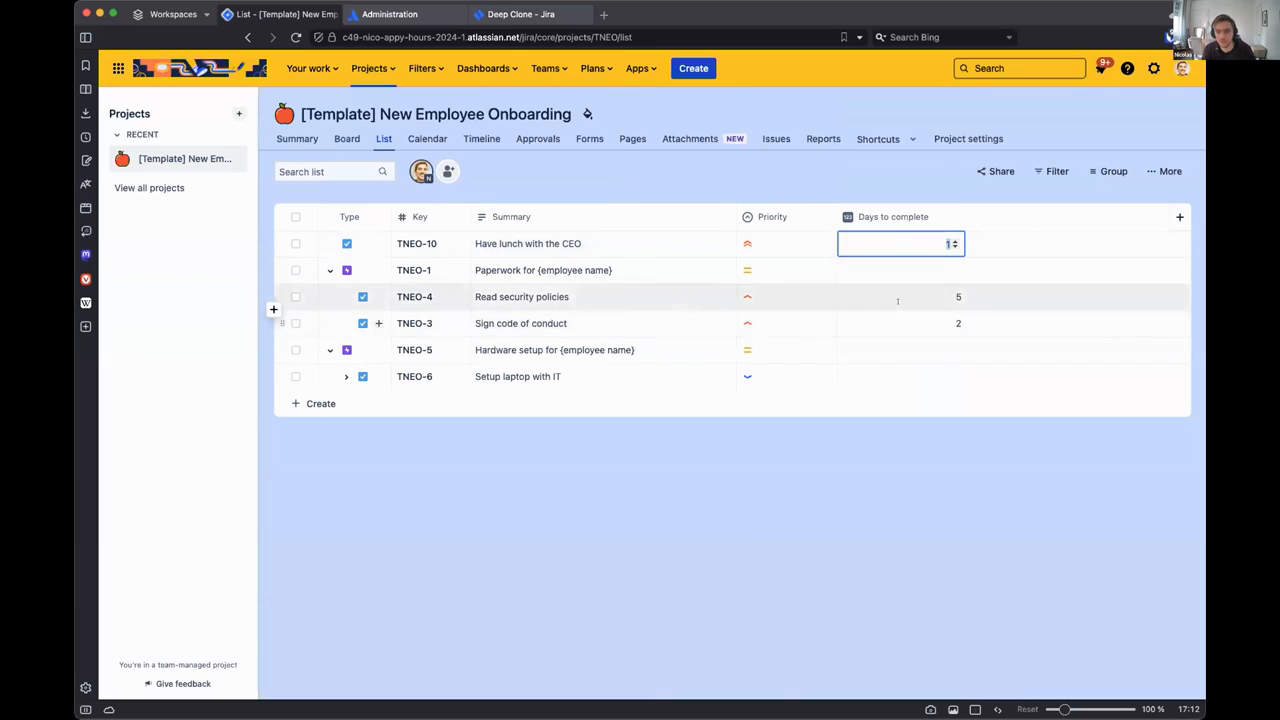
{"action": "double_click", "coordinate": [488, 321]}
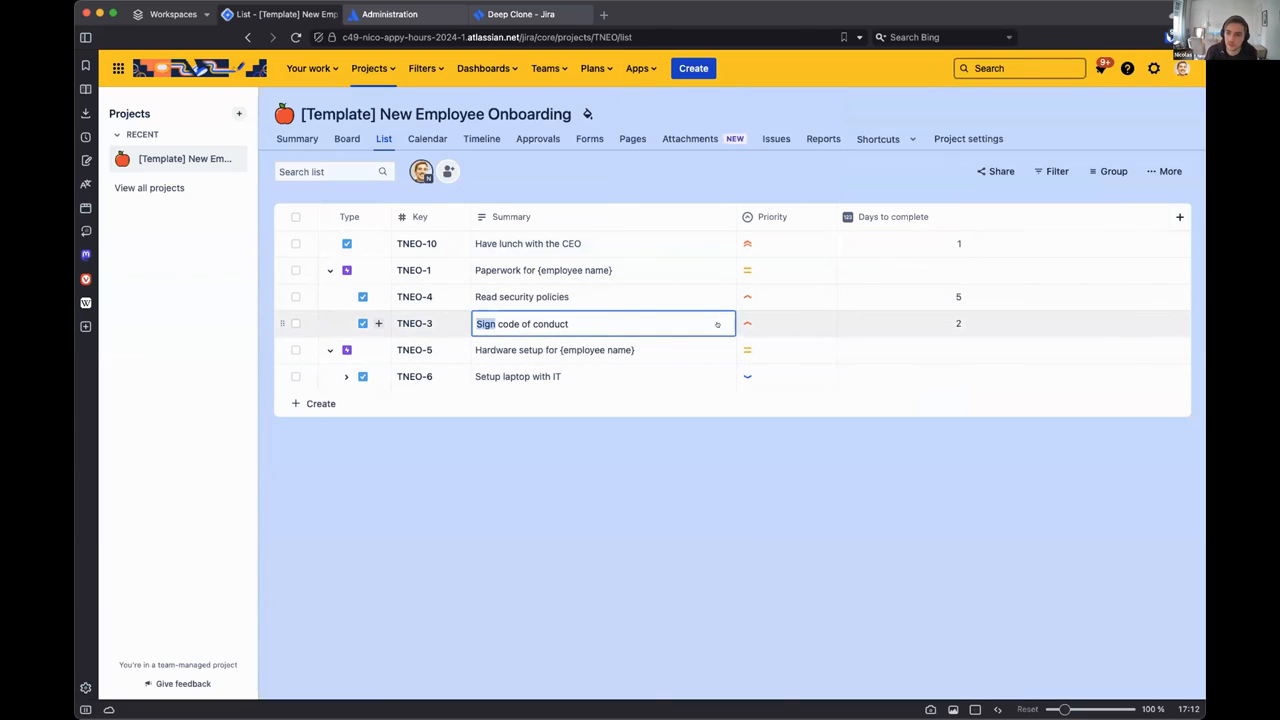
{"action": "left_click", "coordinate": [925, 316]}
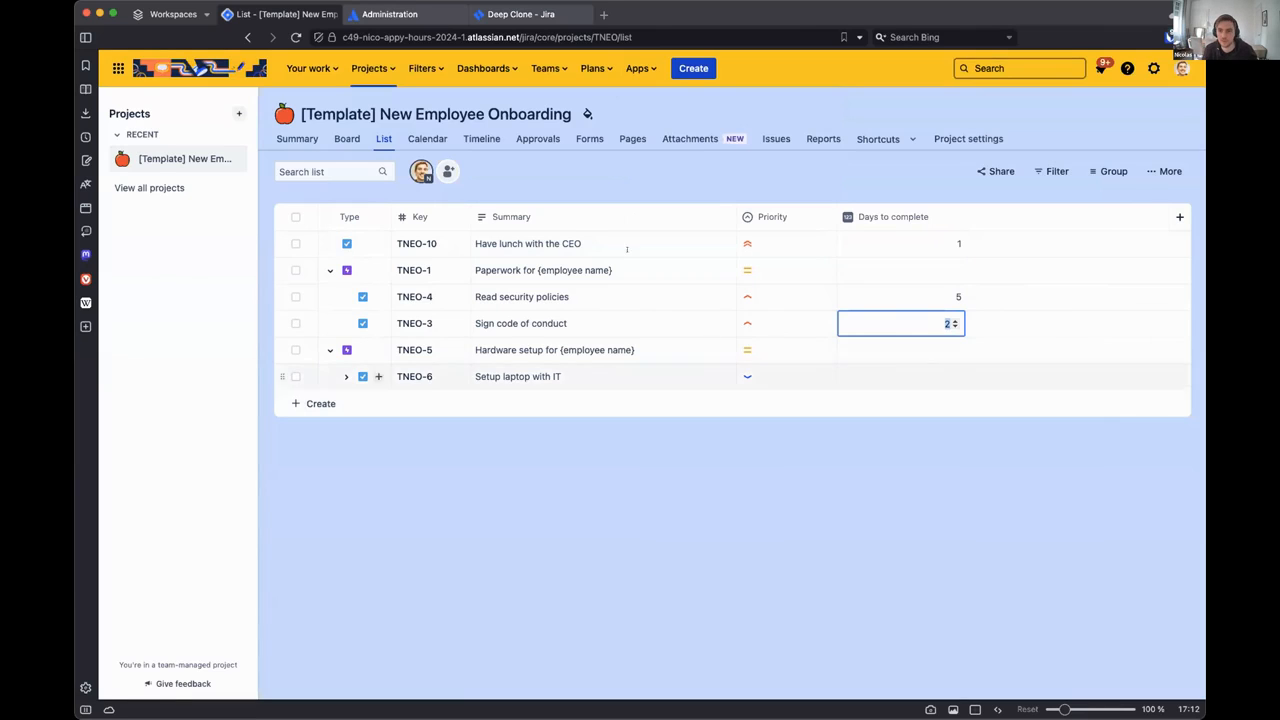
Step: Return to the Deep Clone Field Editor and add the Due date field, edited through a Jira expression
{"action": "left_click", "coordinate": [520, 14]}
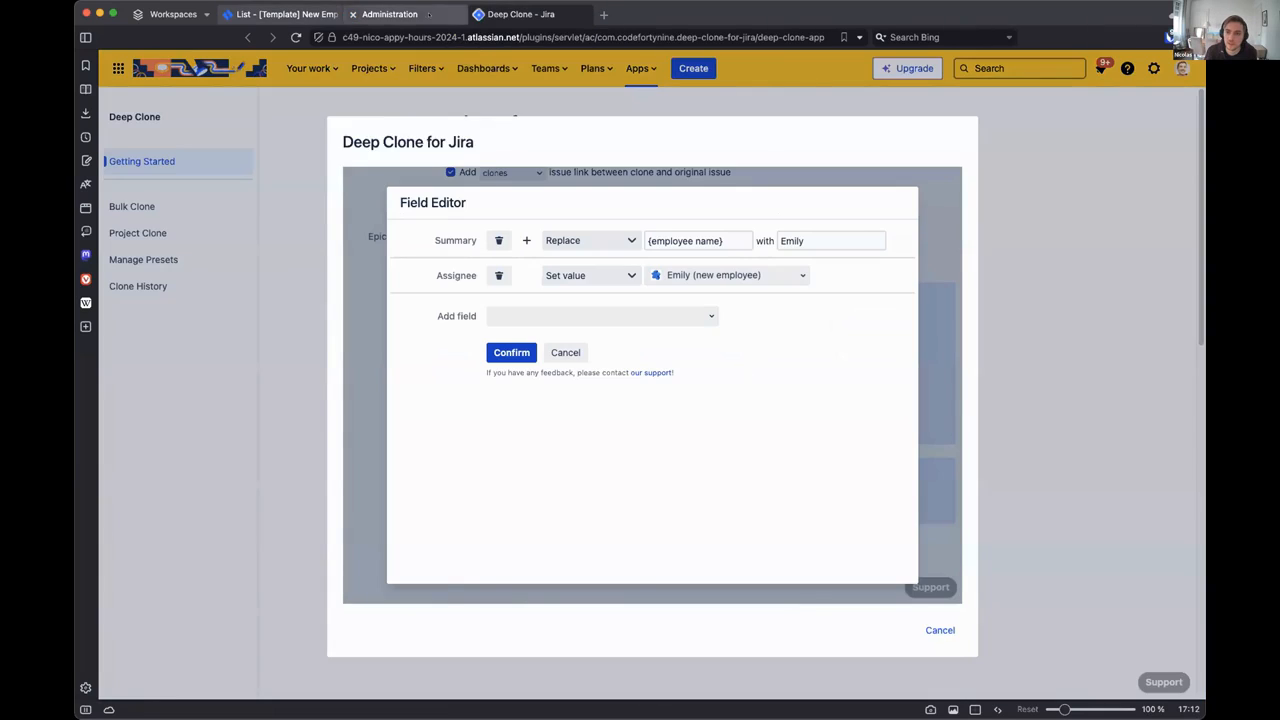
{"action": "left_click", "coordinate": [608, 315]}
{"action": "type", "text": "due"}
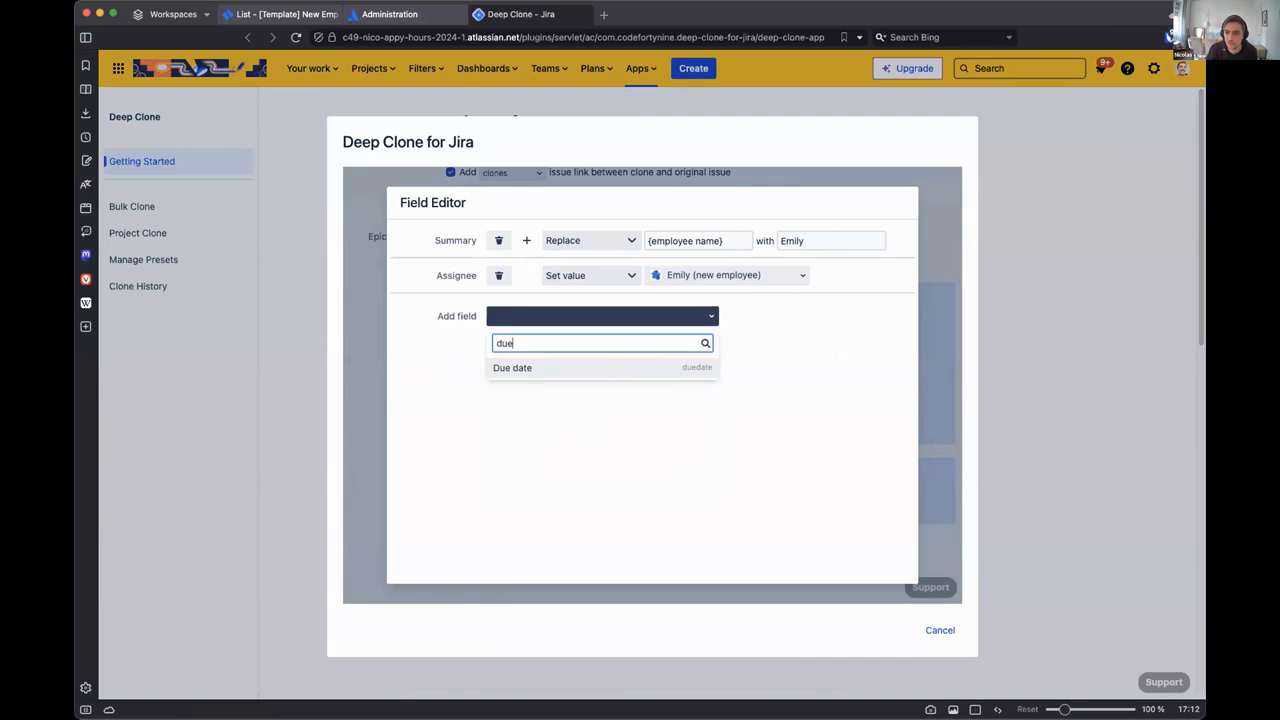
{"action": "key", "text": "Return"}
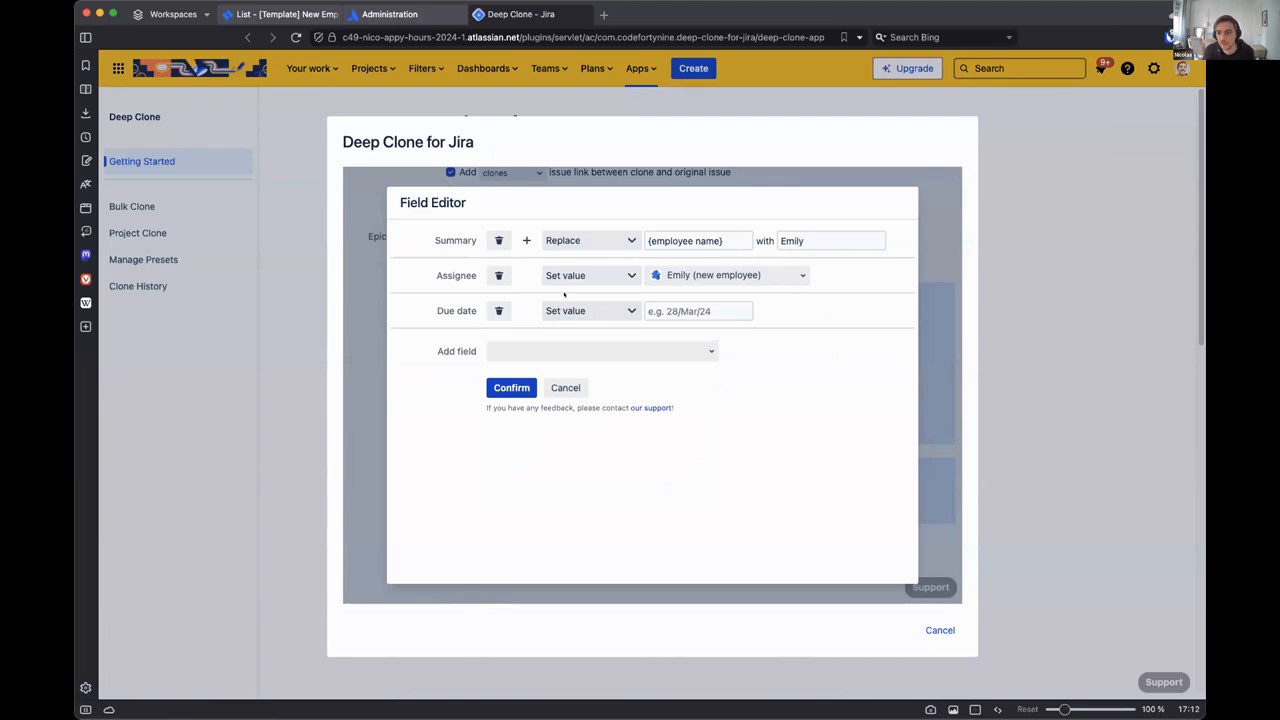
{"action": "left_click", "coordinate": [580, 311]}
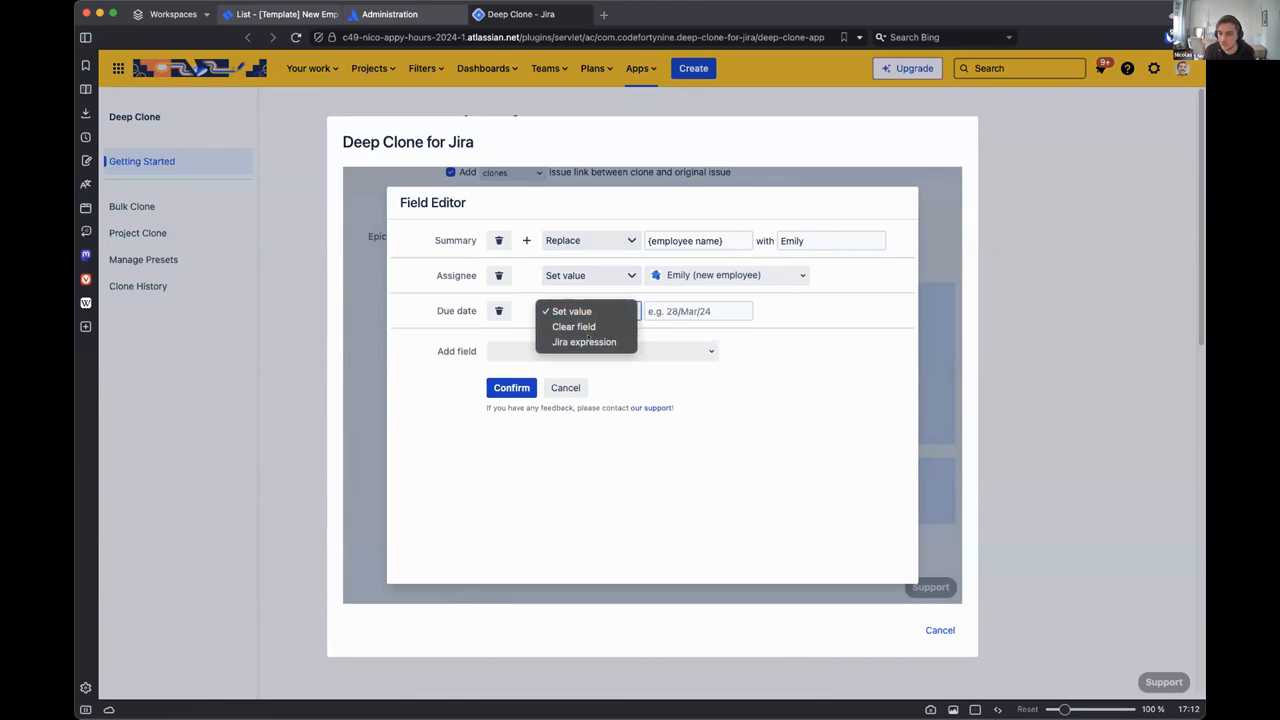
{"action": "left_click", "coordinate": [580, 340]}
Step: Enter the due date expression "issue.customfield_10034 ? new Date().plusDays(issue.customfield_10034) : null"
{"action": "key", "text": "super+Tab"}
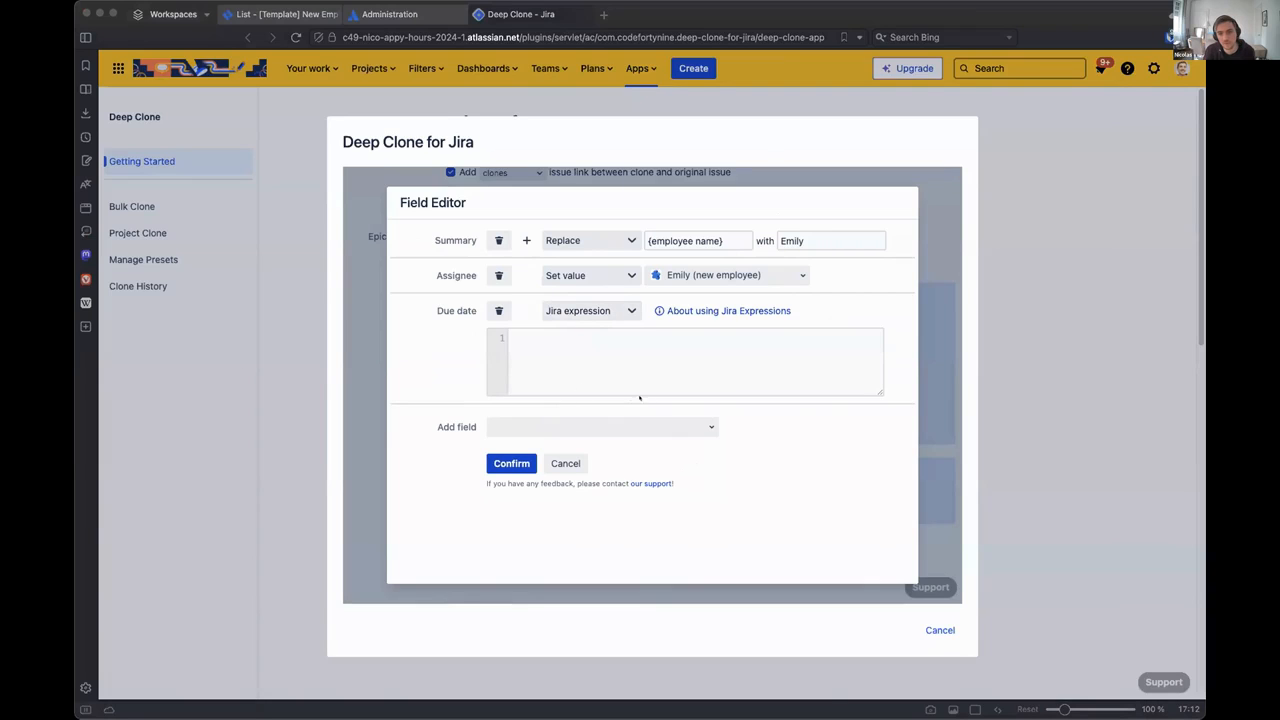
{"action": "key", "text": "super+Tab"}
{"action": "left_click", "coordinate": [641, 365]}
{"action": "type", "text": "issue.customfield_10034   ? new Date().plusDays(issue.customfield_10034)   : null"}
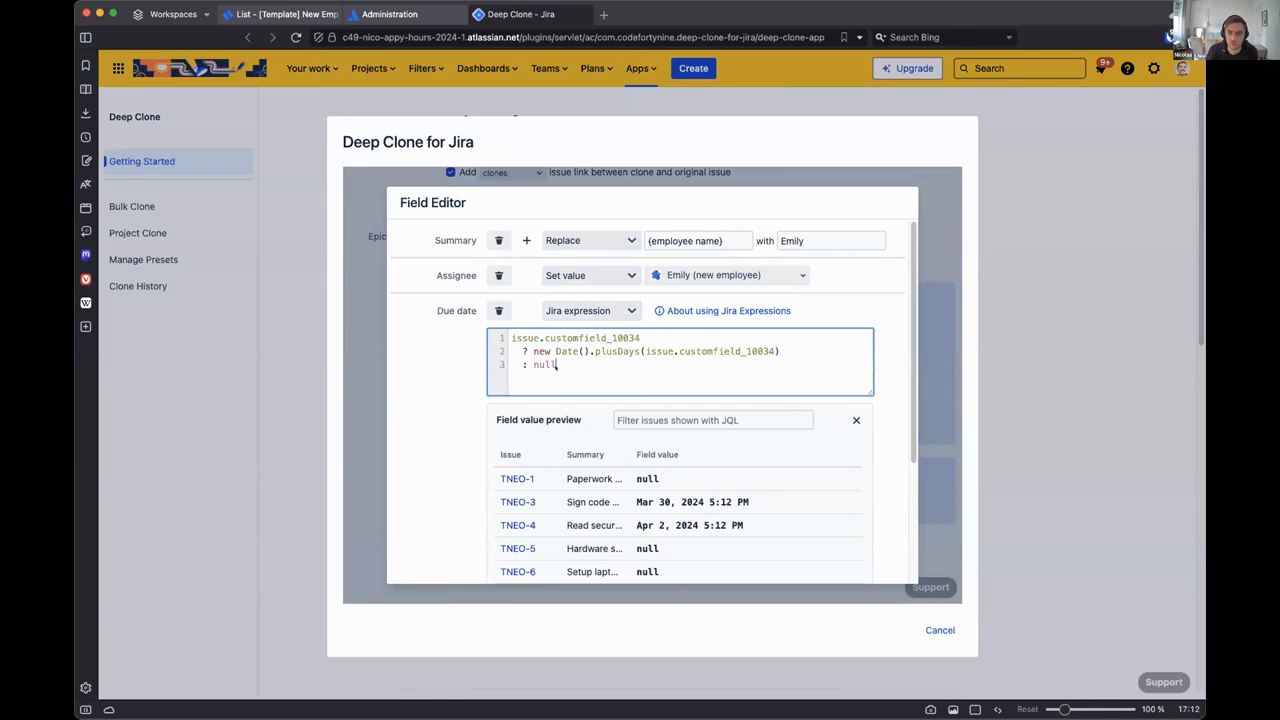
{"action": "key", "text": "super+a"}
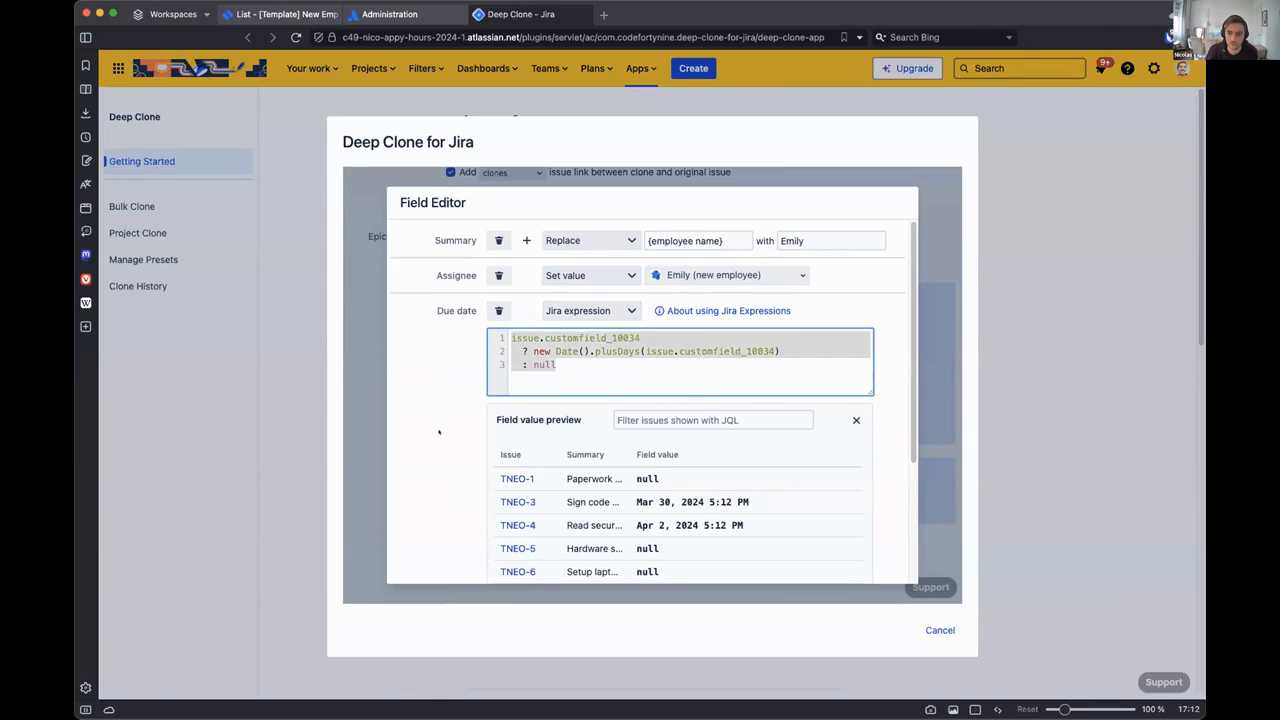
Step: Check the previewed due date of the CEO lunch issue and confirm the field edits
{"action": "scroll", "coordinate": [455, 428], "scroll_direction": "down", "scroll_amount": 2}
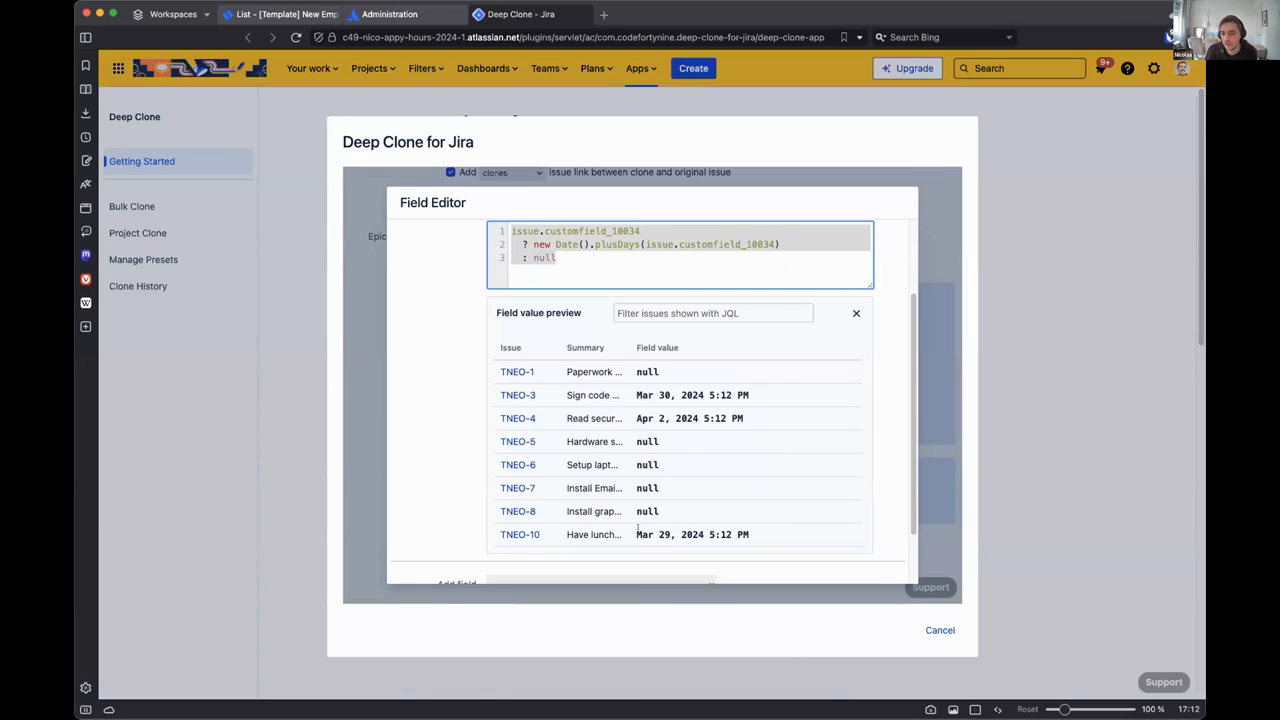
{"action": "left_click_drag", "start_coordinate": [631, 527], "coordinate": [750, 535]}
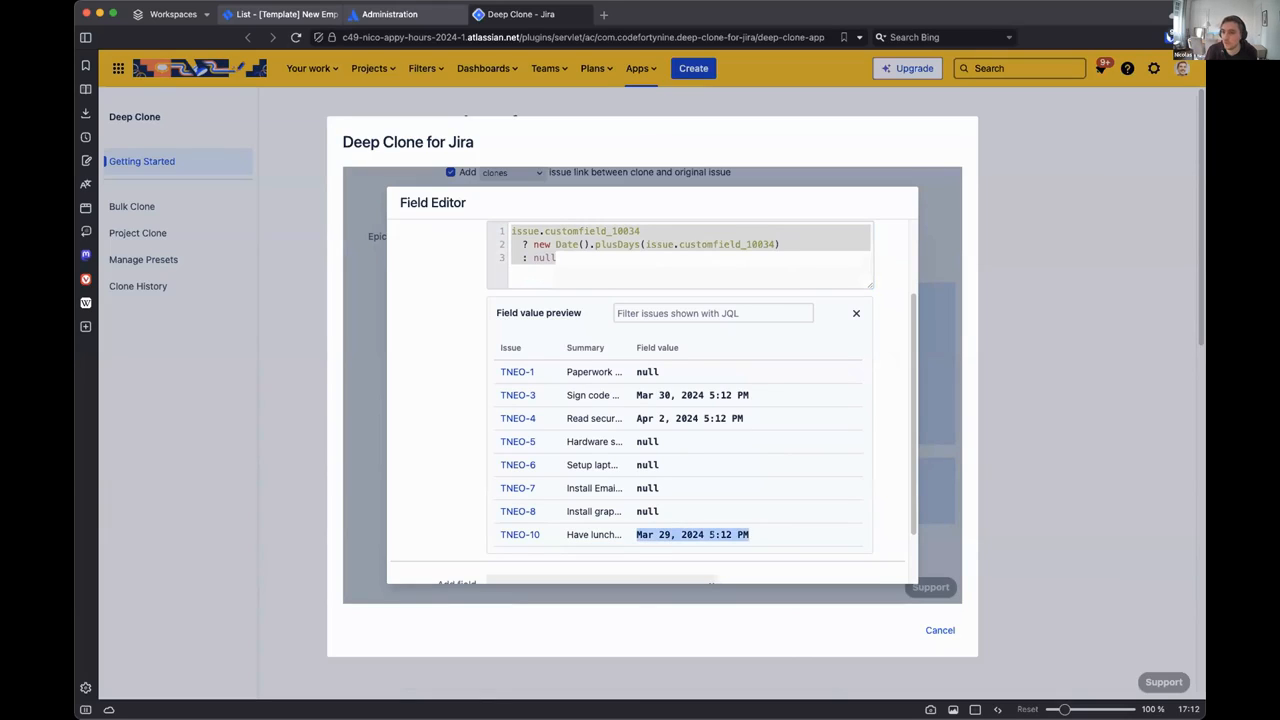
{"action": "scroll", "coordinate": [693, 526], "scroll_direction": "down", "scroll_amount": 3}
{"action": "left_click", "coordinate": [509, 549]}
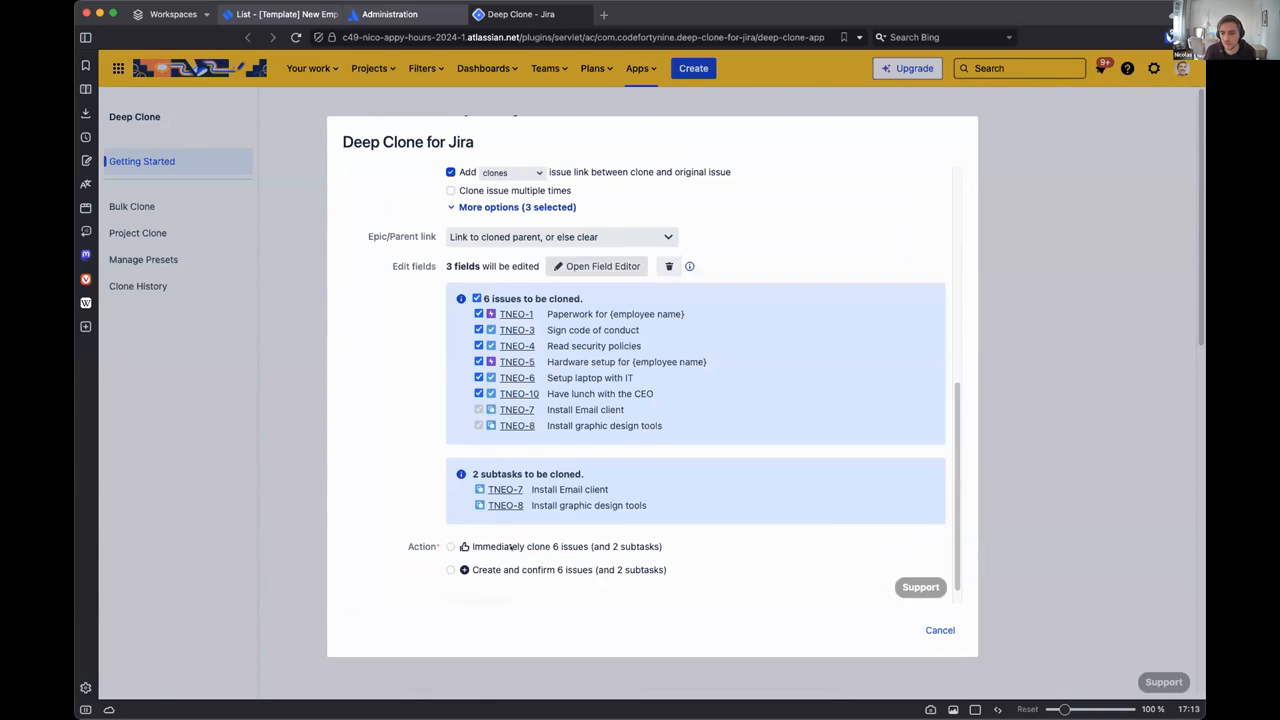
Step: Immediately clone the 6 issues and 2 subtasks, and close Deep Clone once the job has finished
{"action": "left_click", "coordinate": [501, 546]}
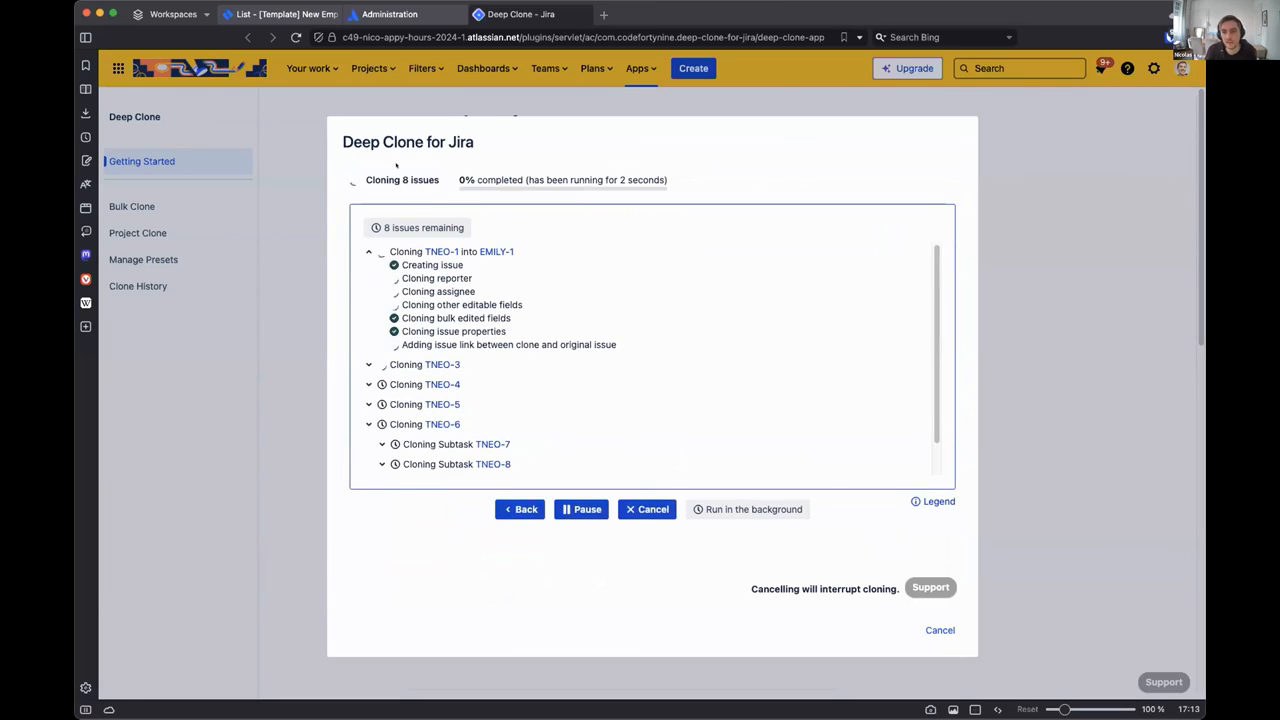
{"action": "left_click_drag", "start_coordinate": [402, 180], "coordinate": [481, 182]}
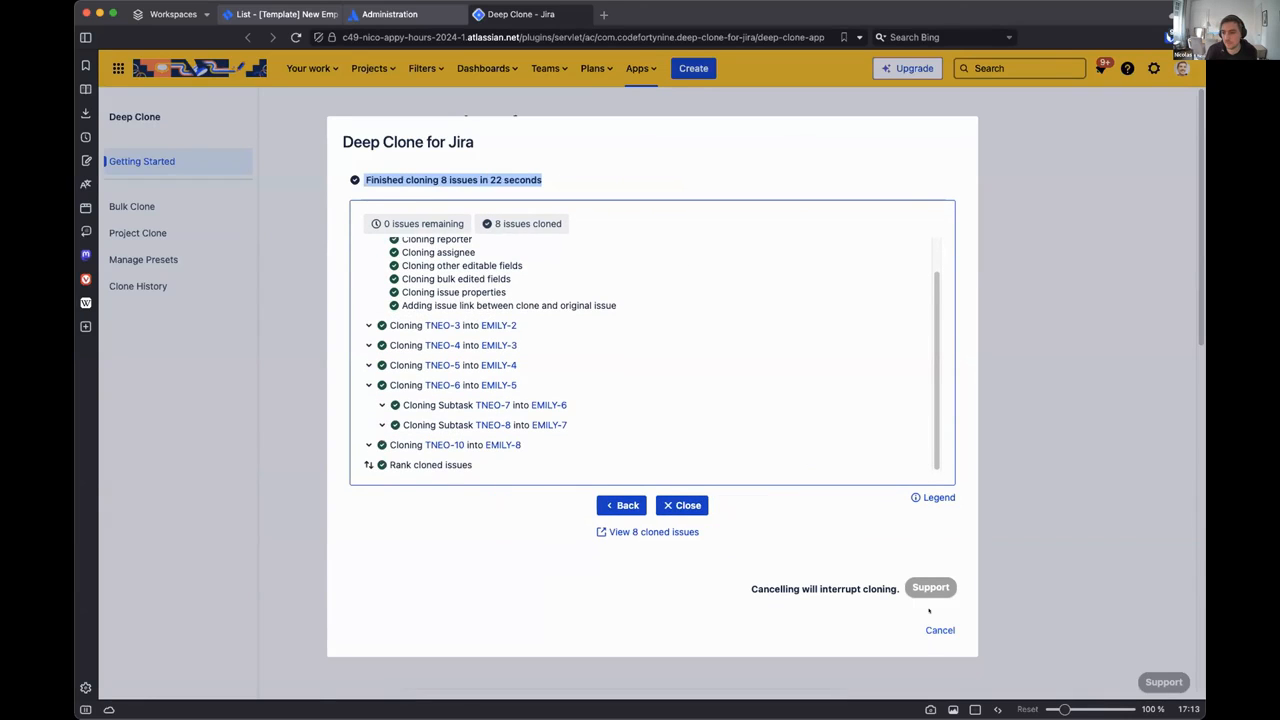
{"action": "left_click", "coordinate": [688, 505]}
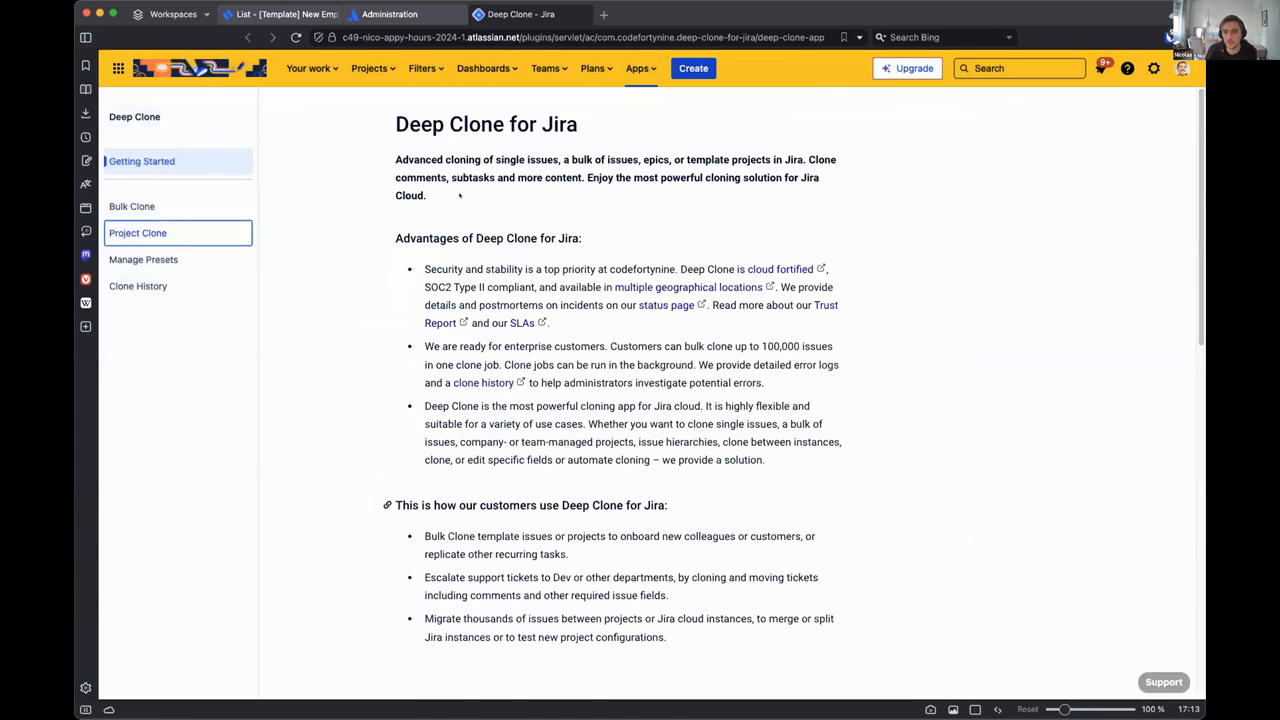
Step: Open the new employee's onboarding project in list view and expand the paperwork and hardware setup epics to inspect the cloned issues
{"action": "left_click", "coordinate": [369, 68]}
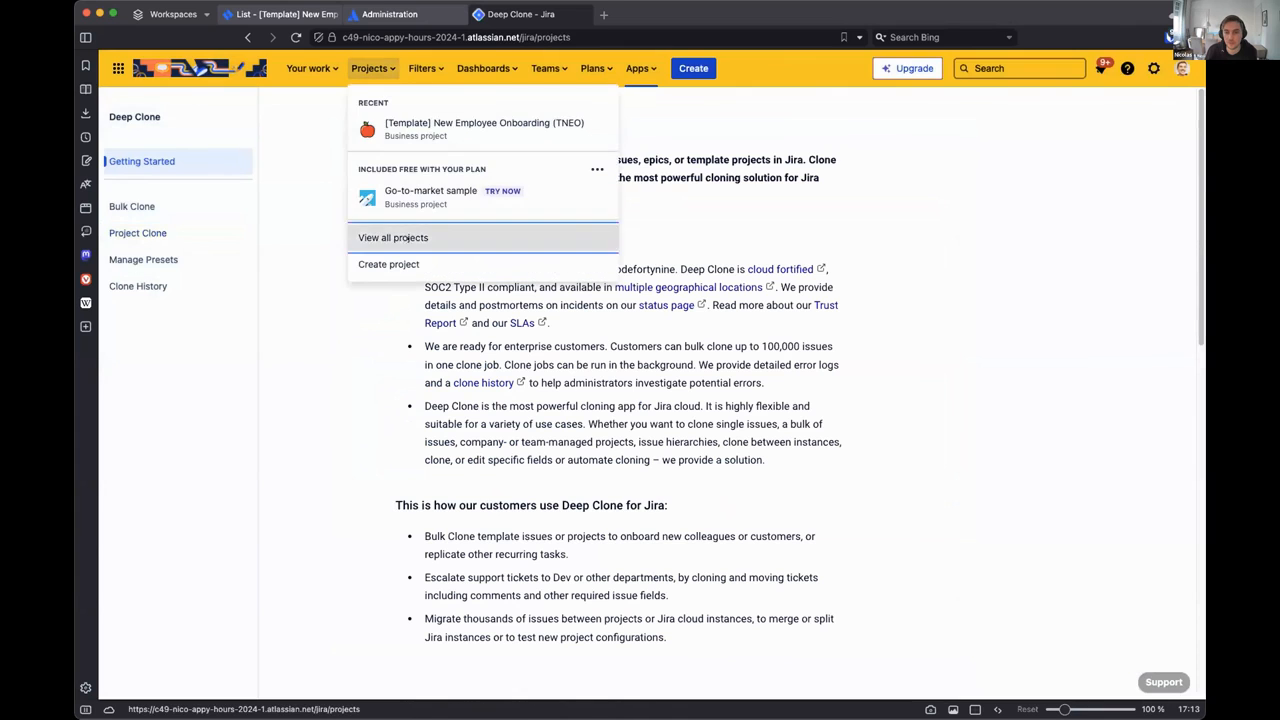
{"action": "left_click", "coordinate": [356, 234]}
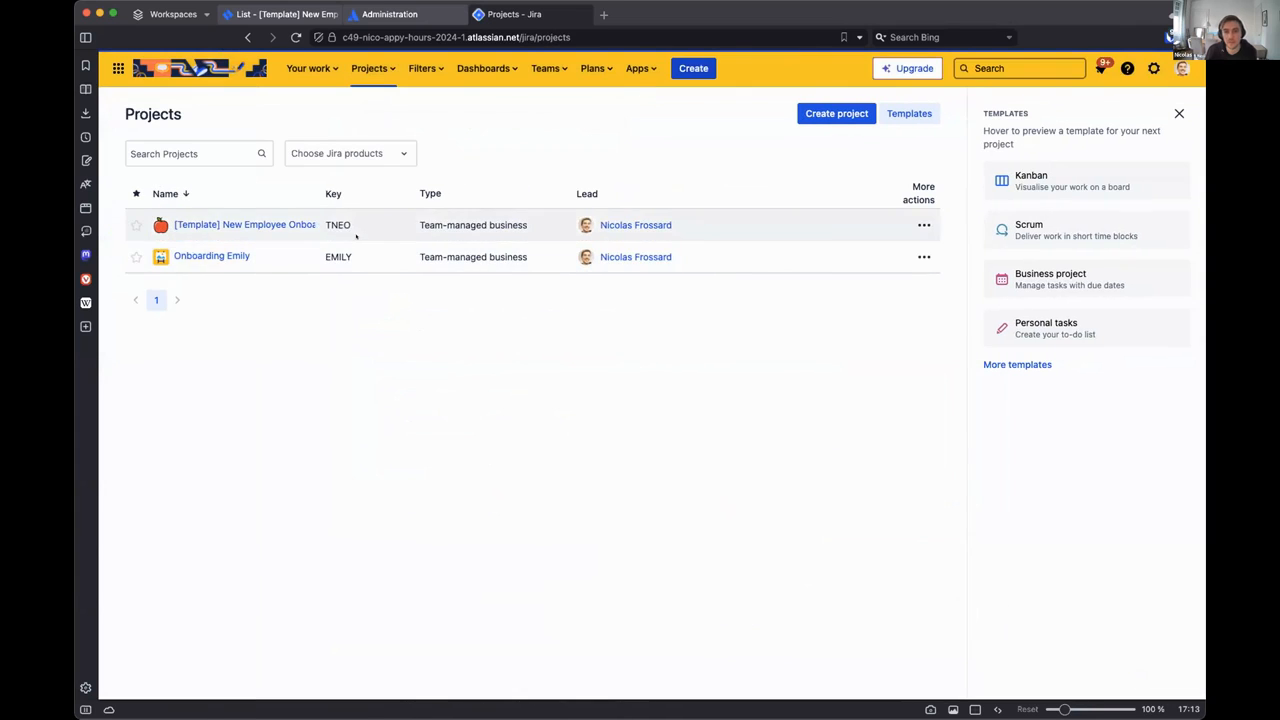
{"action": "left_click", "coordinate": [215, 256]}
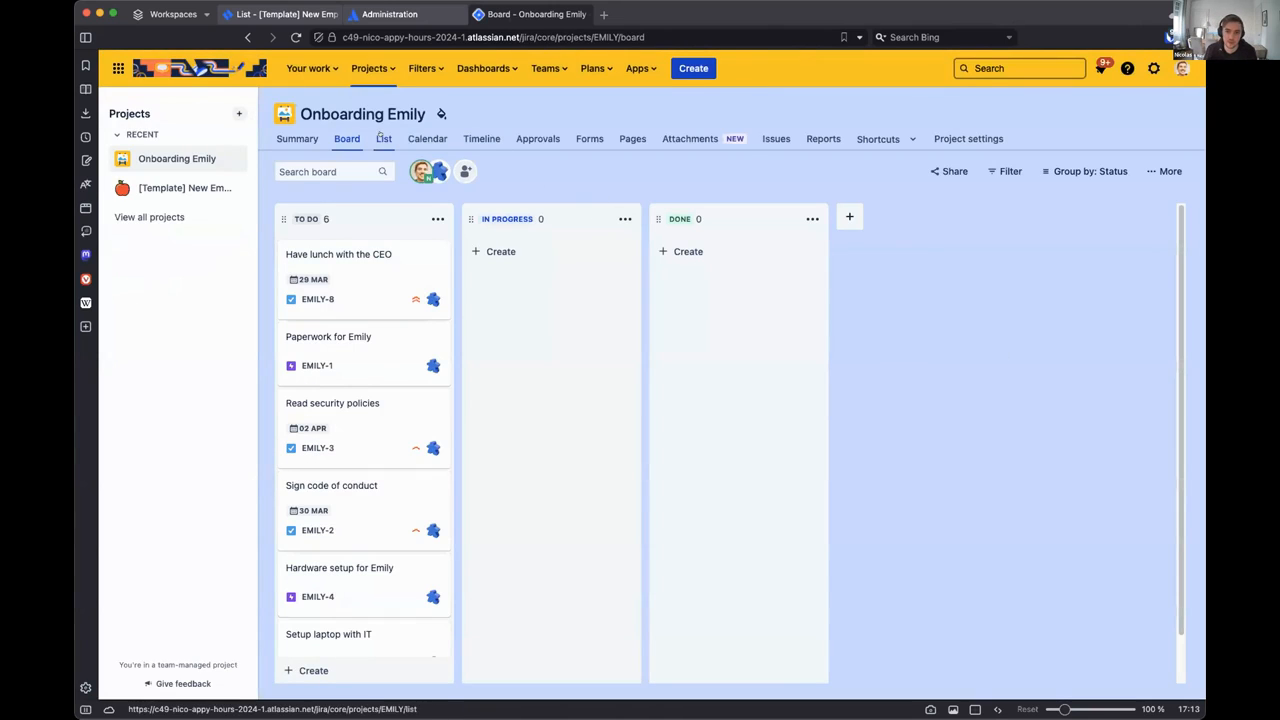
{"action": "left_click", "coordinate": [384, 139]}
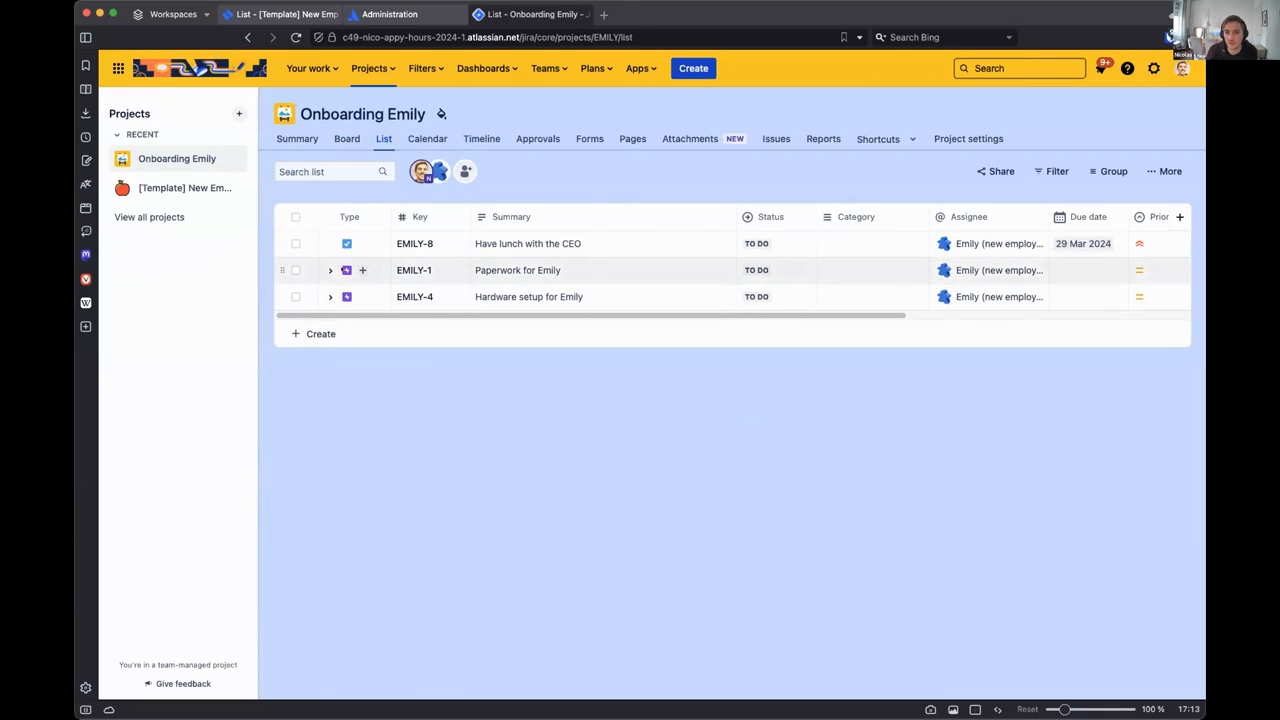
{"action": "left_click", "coordinate": [330, 270]}
{"action": "left_click", "coordinate": [330, 349]}
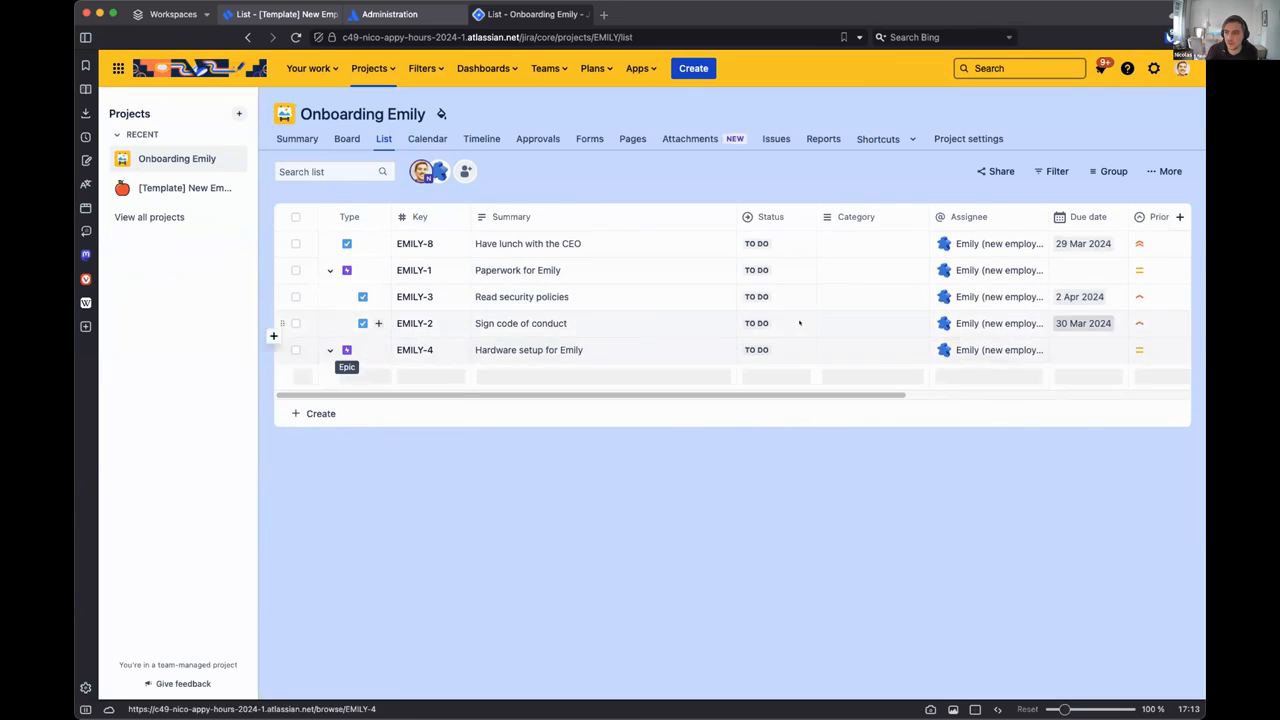